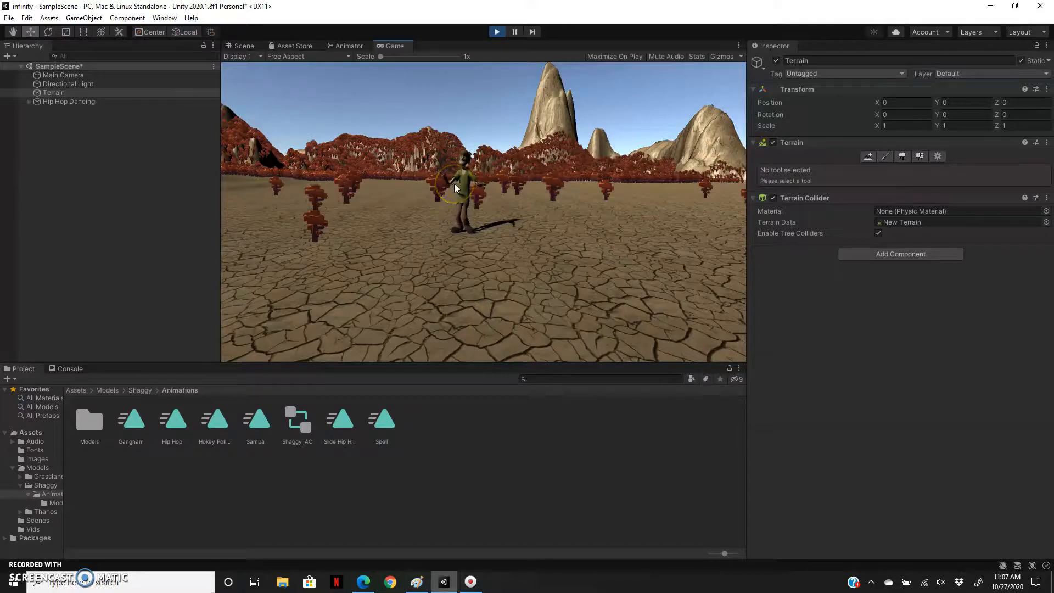
Exit Play mode and move the Directional Light to about X 656.73, Y 27.97, Z 477.67.
click(496, 32)
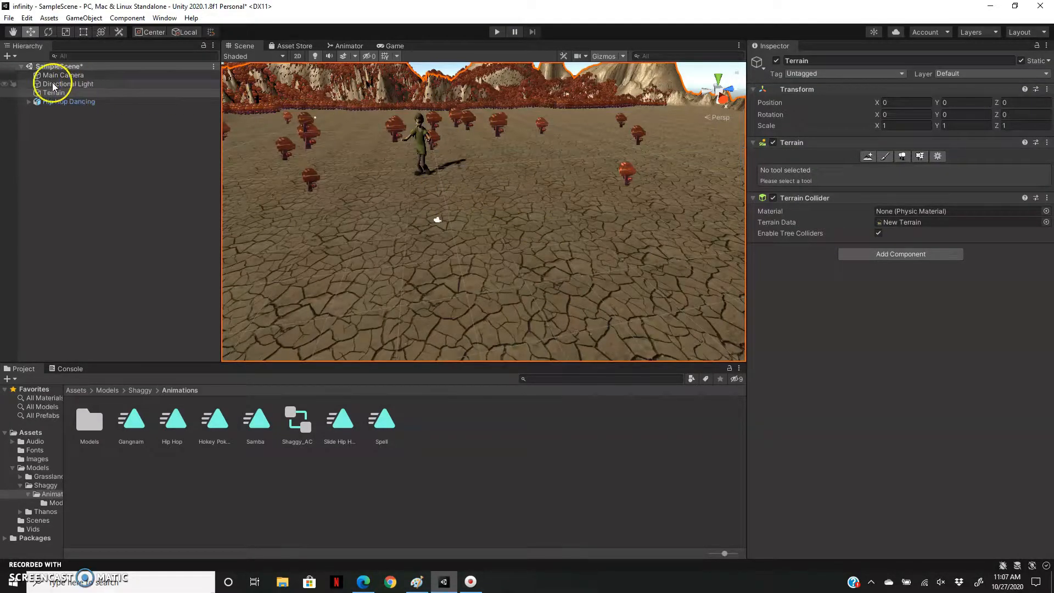
click(89, 85)
drag(317, 103, 281, 92)
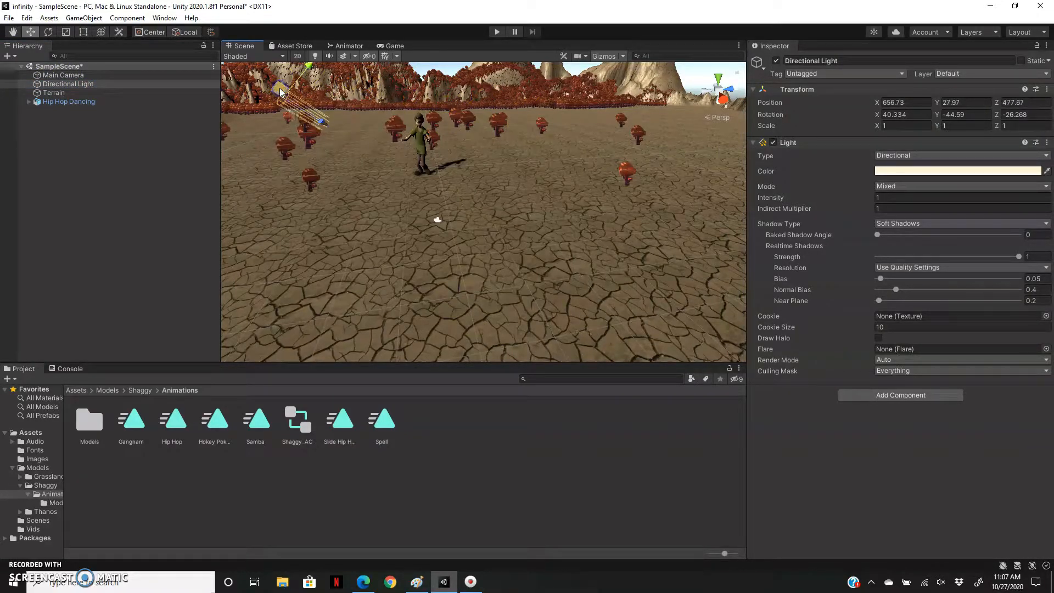
Rotate the Directional Light to about X 58.9, Y -73.8, Z 27.2 and move it to about X 670.52, Y 28.47, Z 528.23.
key(e)
drag(304, 119, 340, 107)
drag(295, 75, 316, 217)
key(w)
click(279, 124)
drag(273, 106, 633, 117)
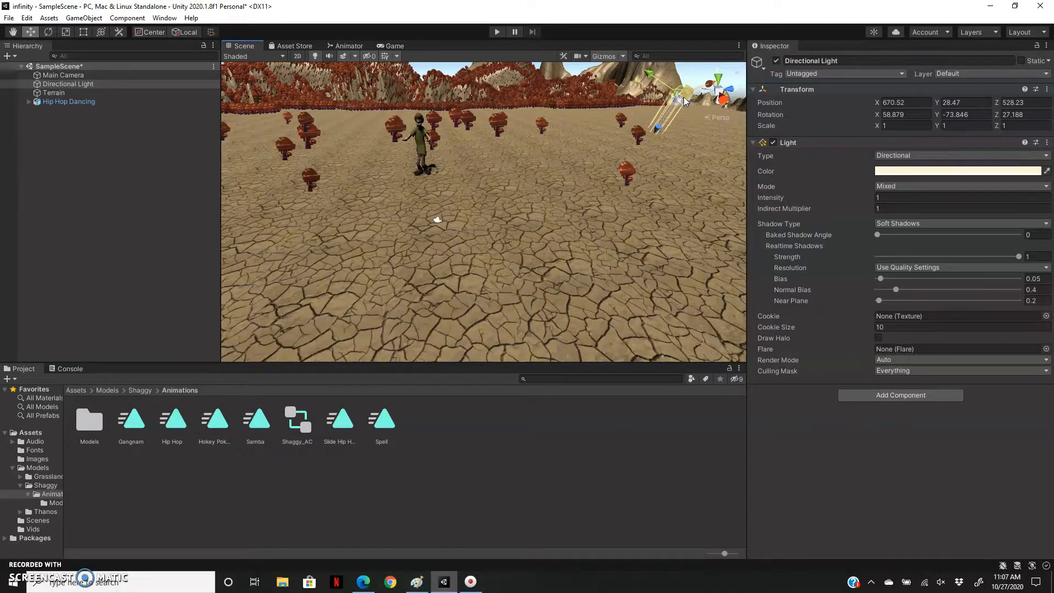
Rotate the Directional Light in the scene to about X 50.4, Y -85.2, Z -51.1.
key(r)
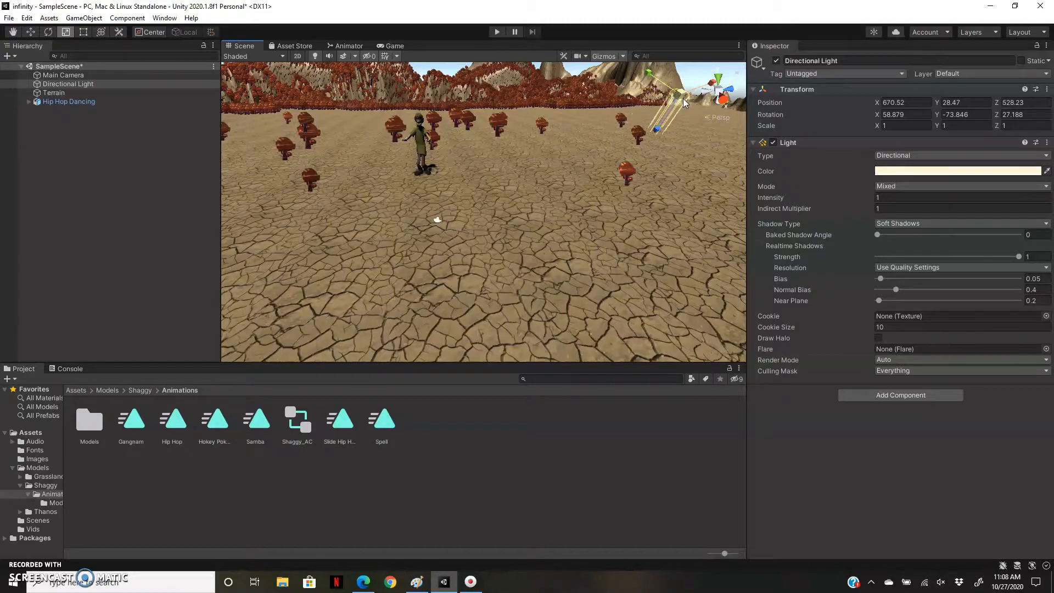
key(e)
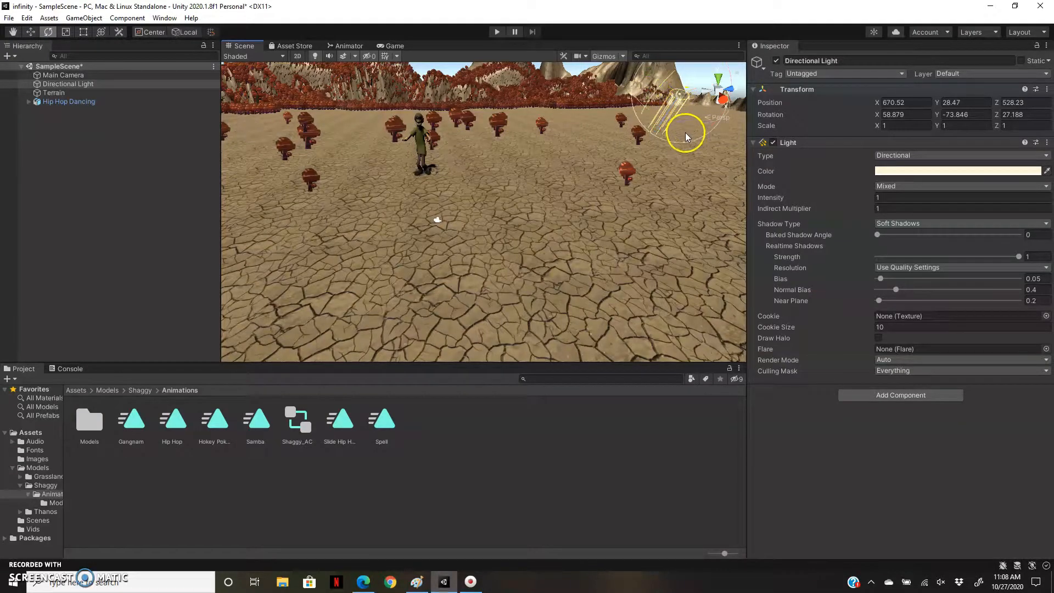
drag(691, 120, 618, 121)
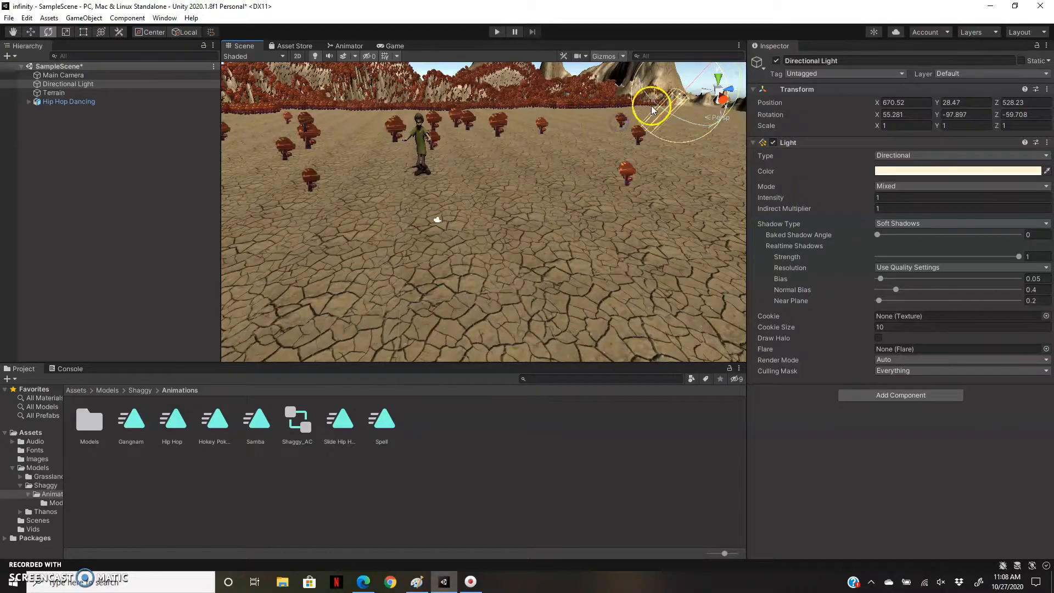
drag(695, 77, 694, 83)
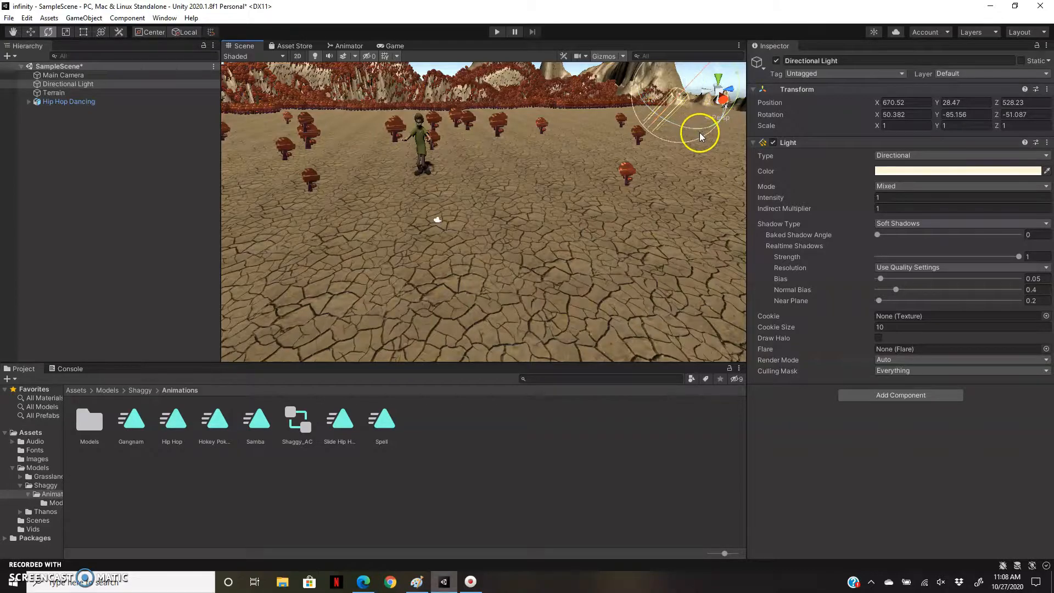
Adjust the Directional Light's rotation to about X 51, Y -73.3, Z -50.7 and position to about X -149598, Y -14866, Z -35093, and save the scene.
drag(702, 135, 357, 122)
key(w)
click(70, 83)
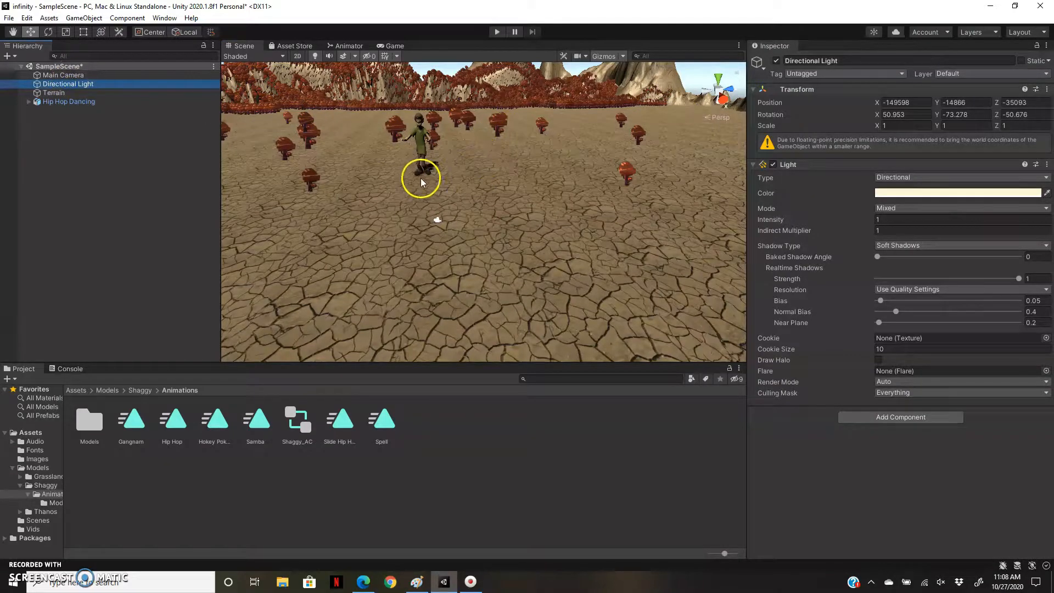
click(437, 184)
click(195, 232)
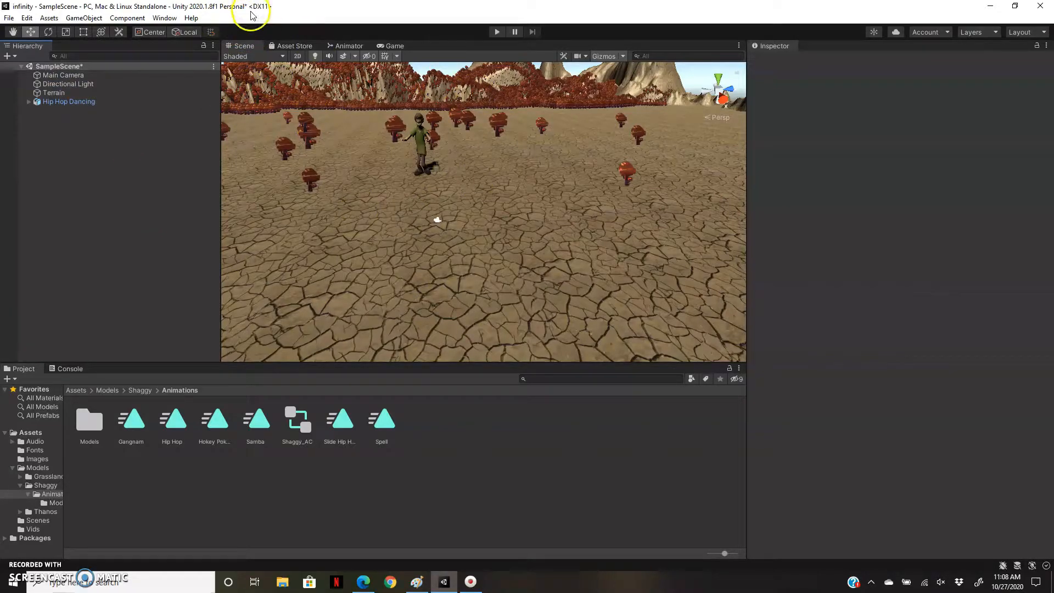
key(ctrl+s)
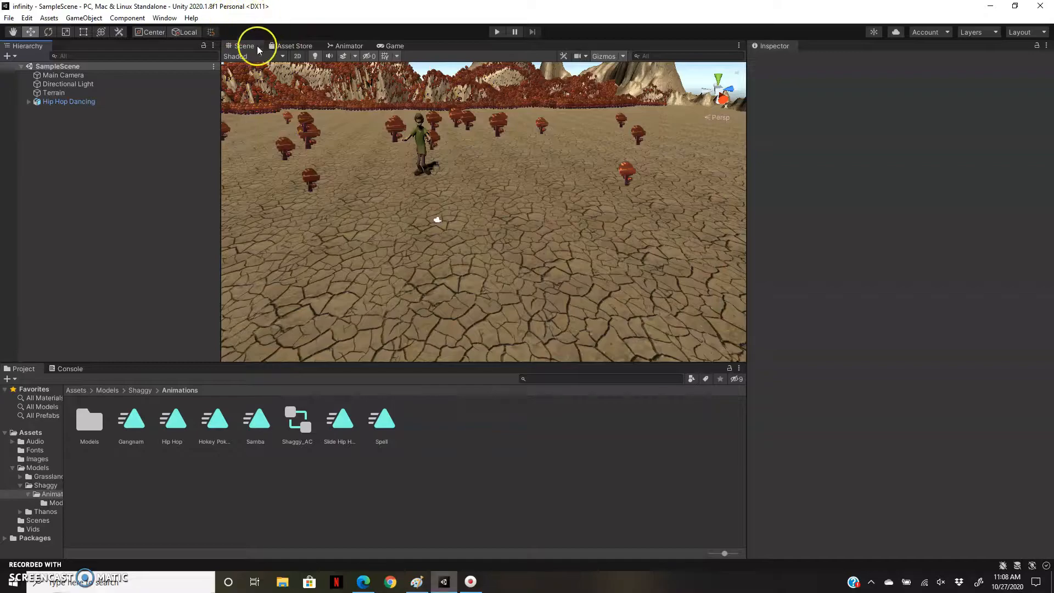
Examine how the Directional Light falls on the terrain and character in the scene, and test it briefly in Play mode.
click(53, 86)
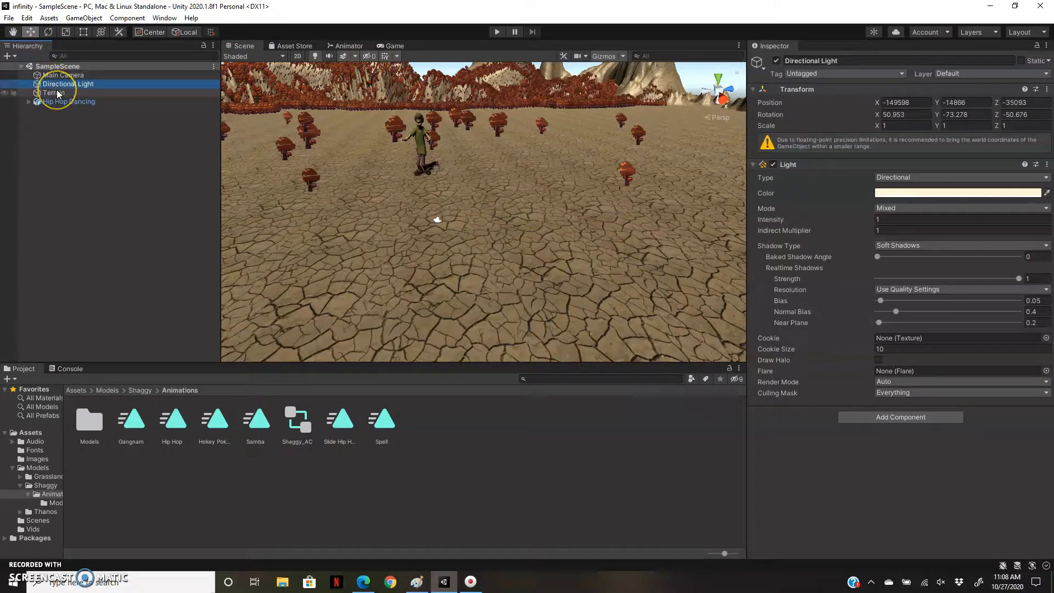
click(54, 93)
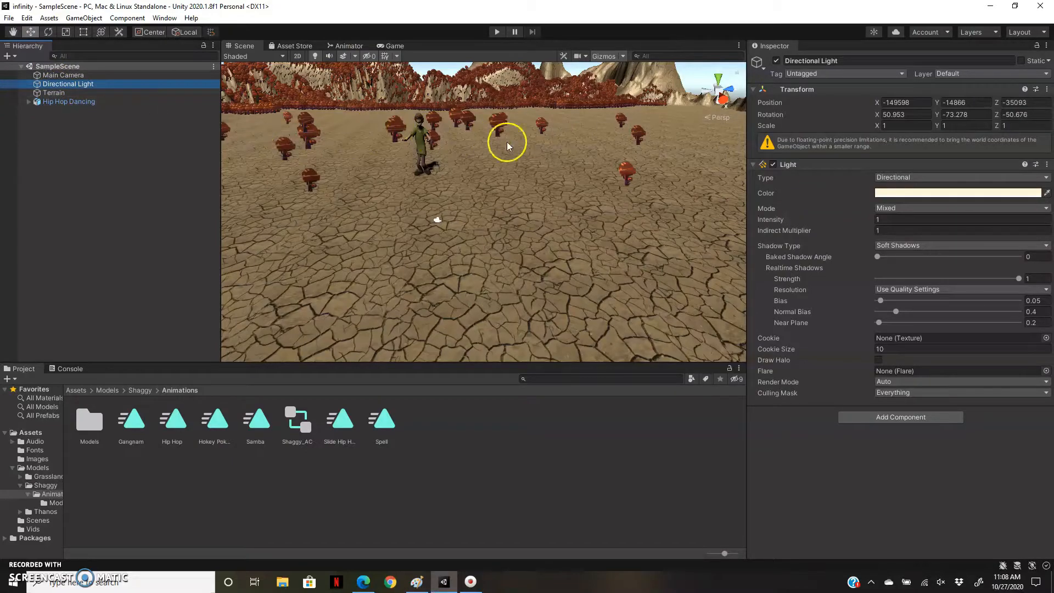
click(462, 140)
scroll(464, 150, down, 6)
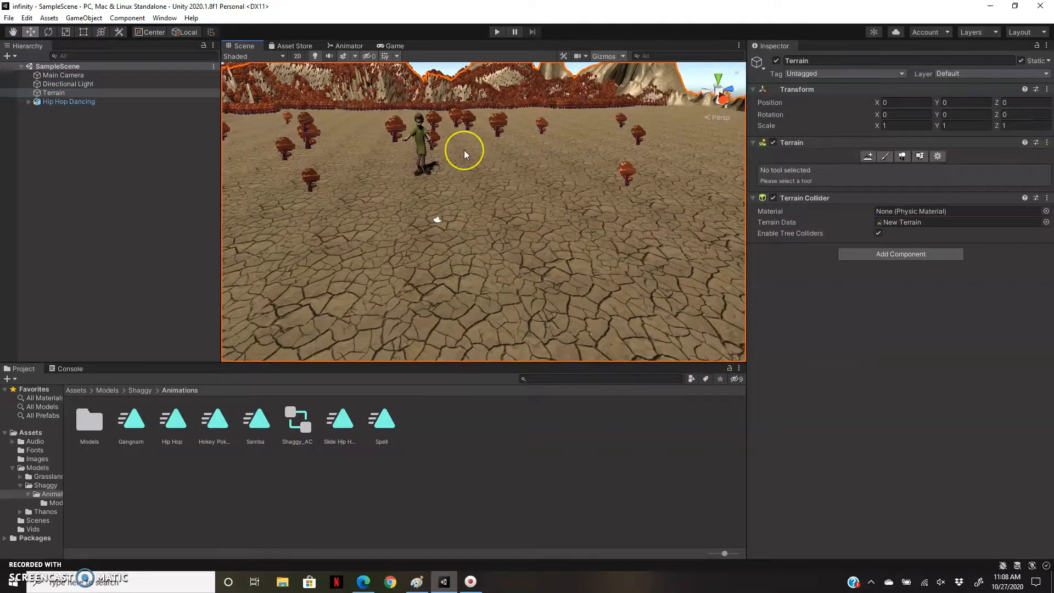
scroll(463, 150, down, 4)
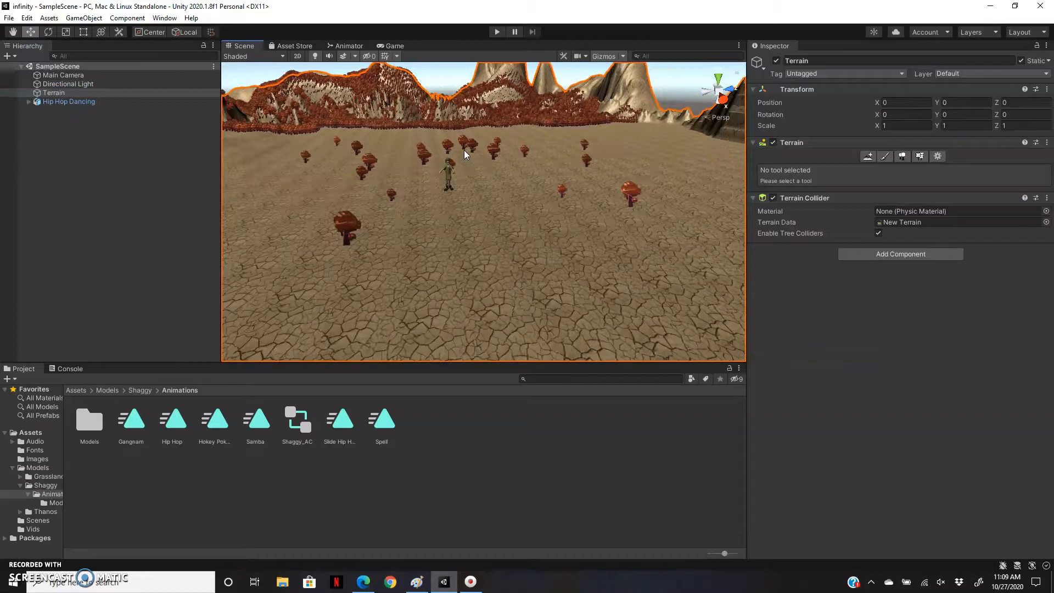
scroll(463, 153, up, 8)
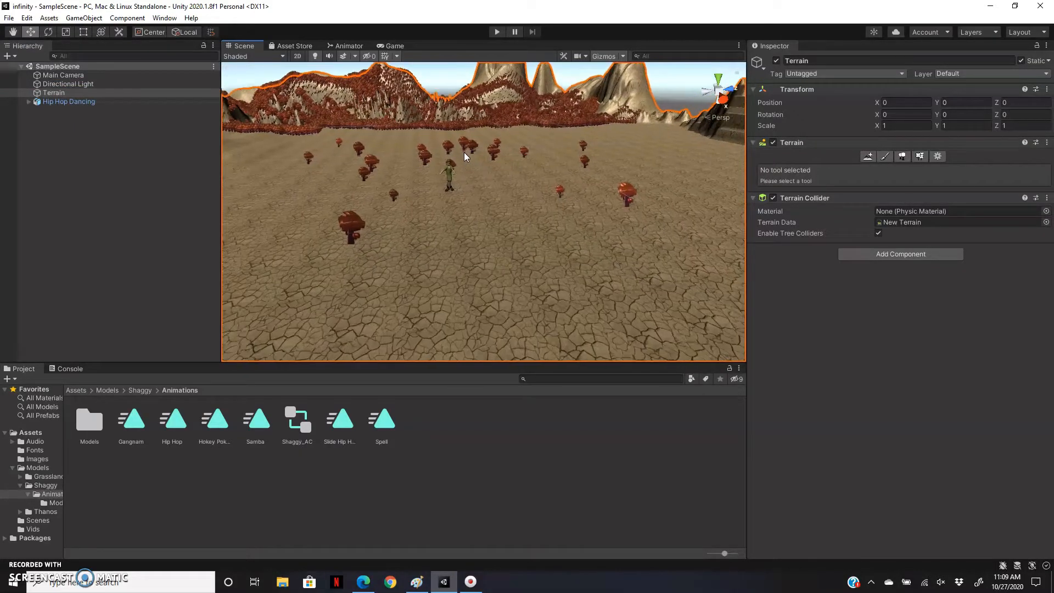
click(368, 144)
click(106, 82)
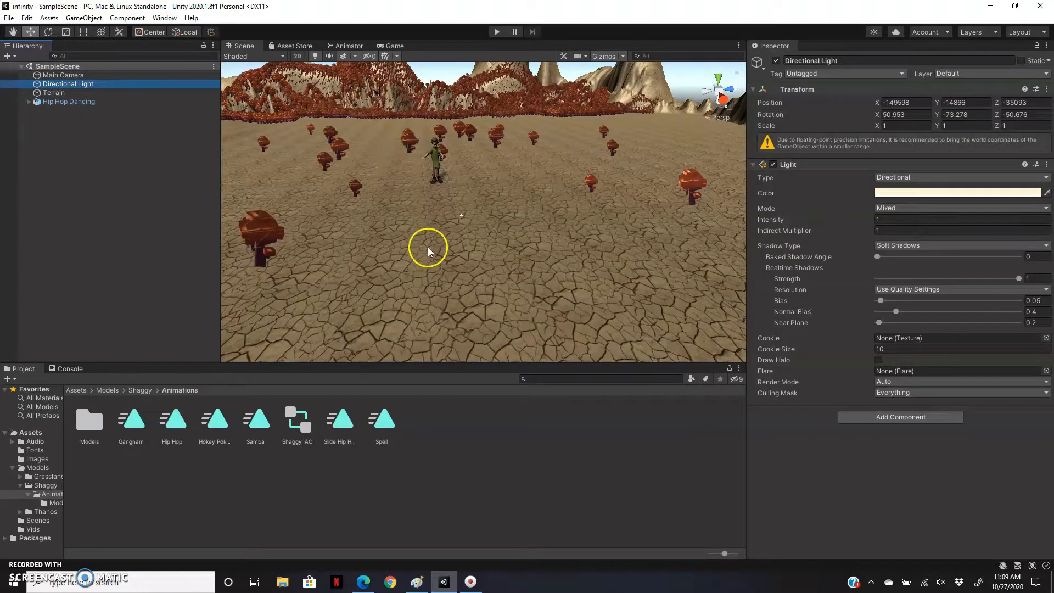
scroll(452, 141, up, 1)
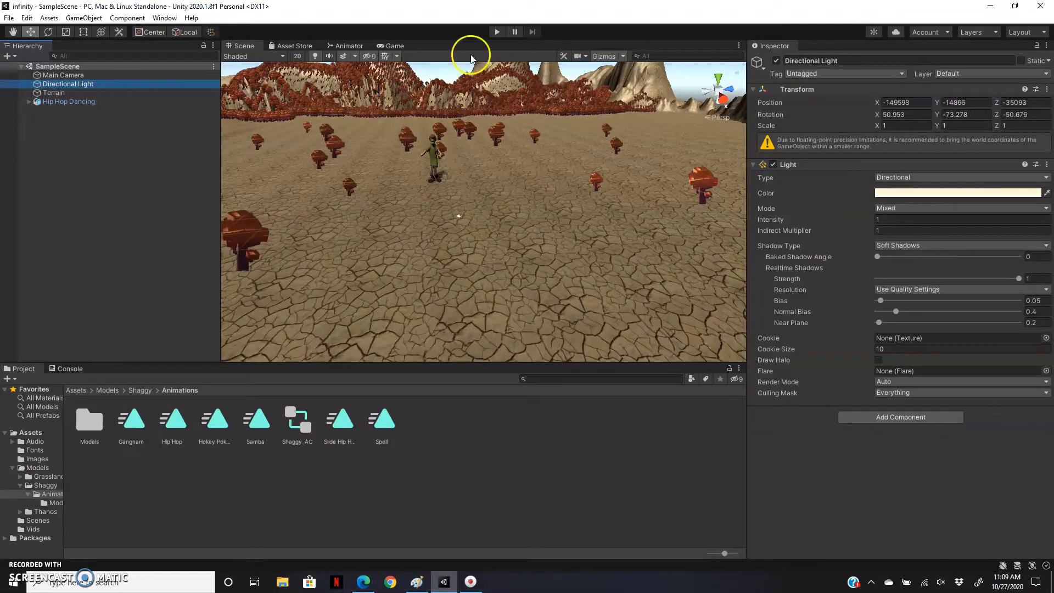
click(497, 33)
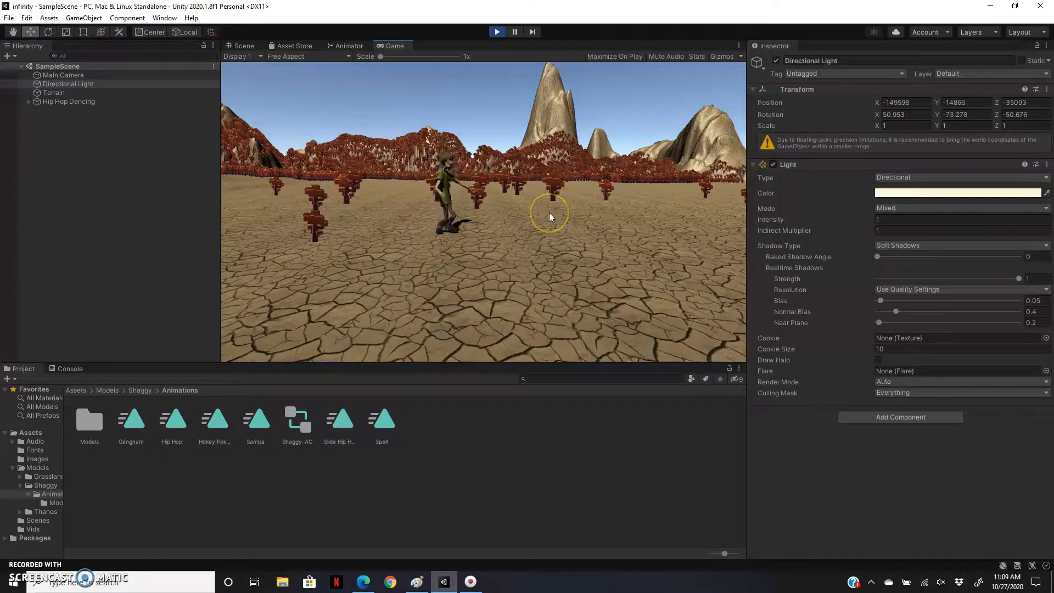
click(495, 31)
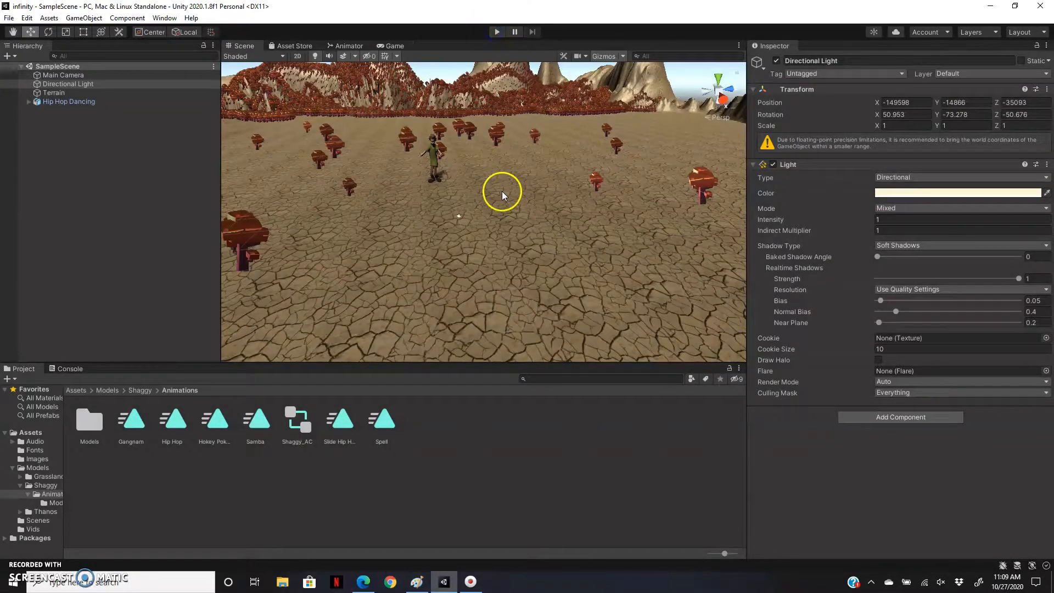
Enable Loop Time on the Gangnam, Hip Hop and Hokey Pokey animation clips in Shaggy's Animations folder.
click(46, 486)
double_click(88, 420)
click(135, 420)
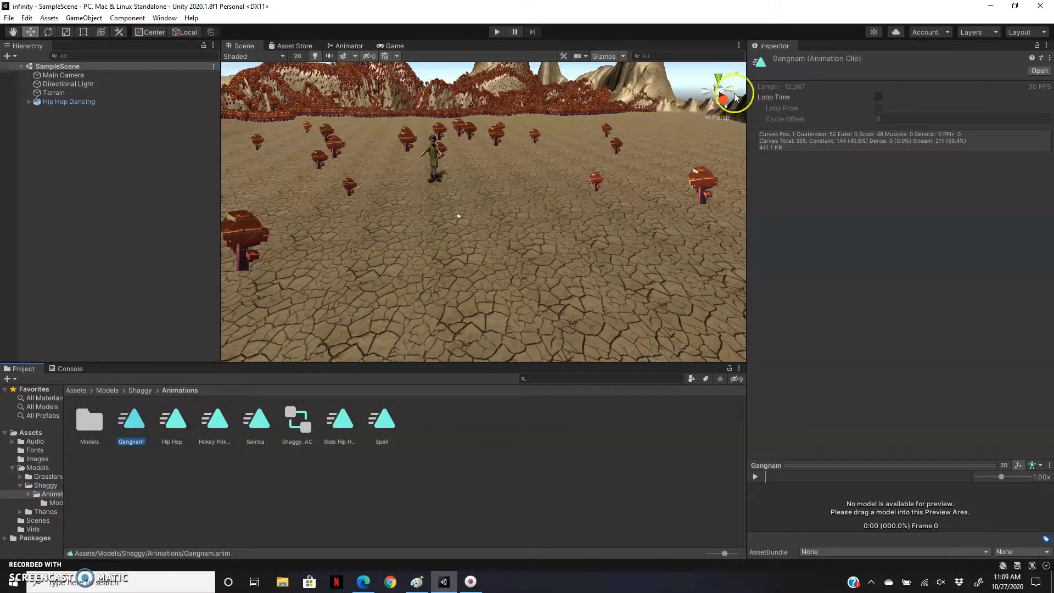
click(876, 97)
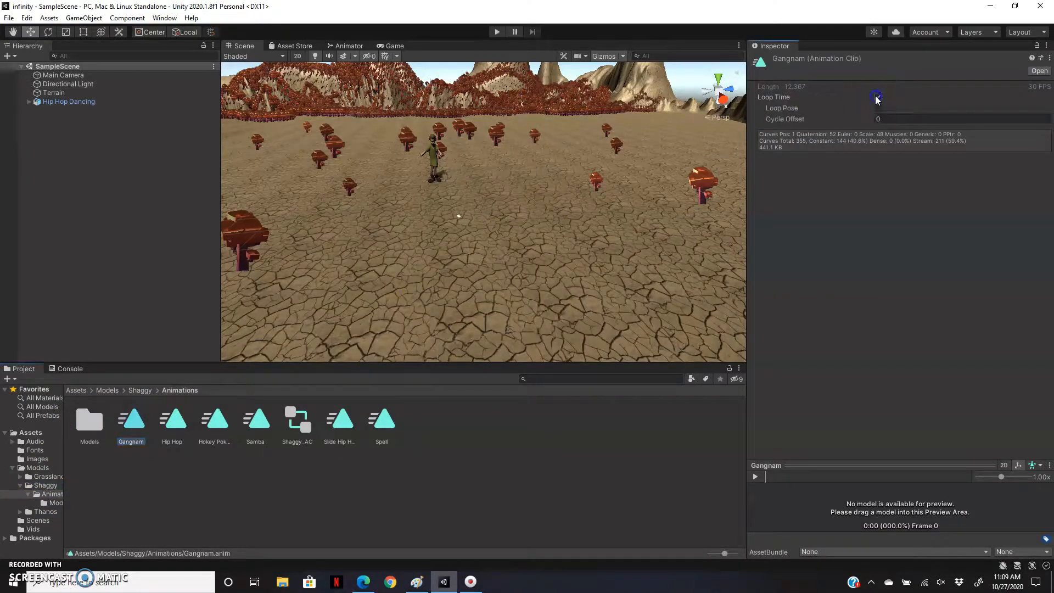
click(185, 425)
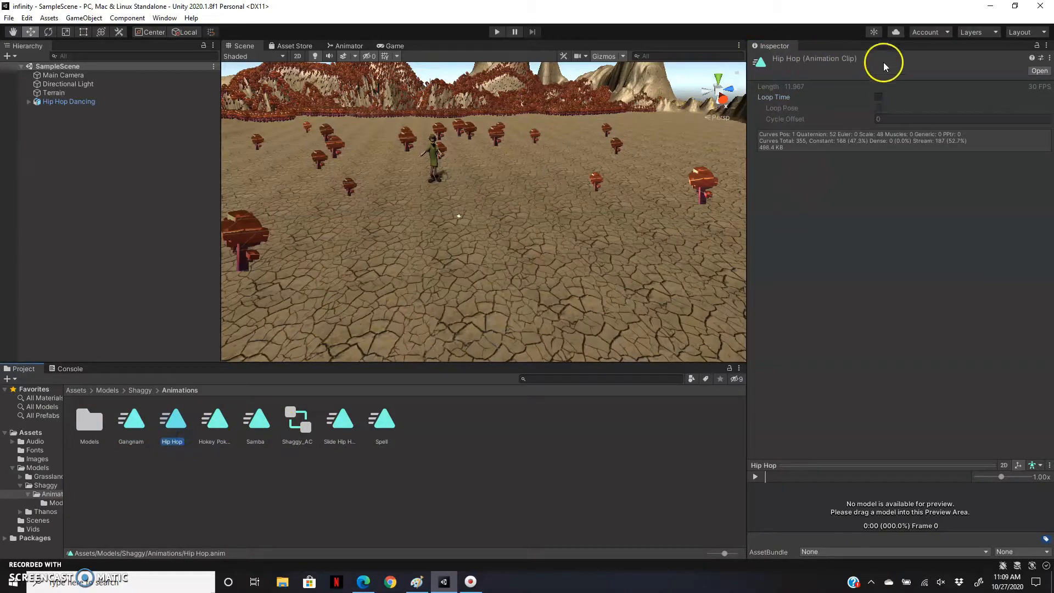
click(877, 97)
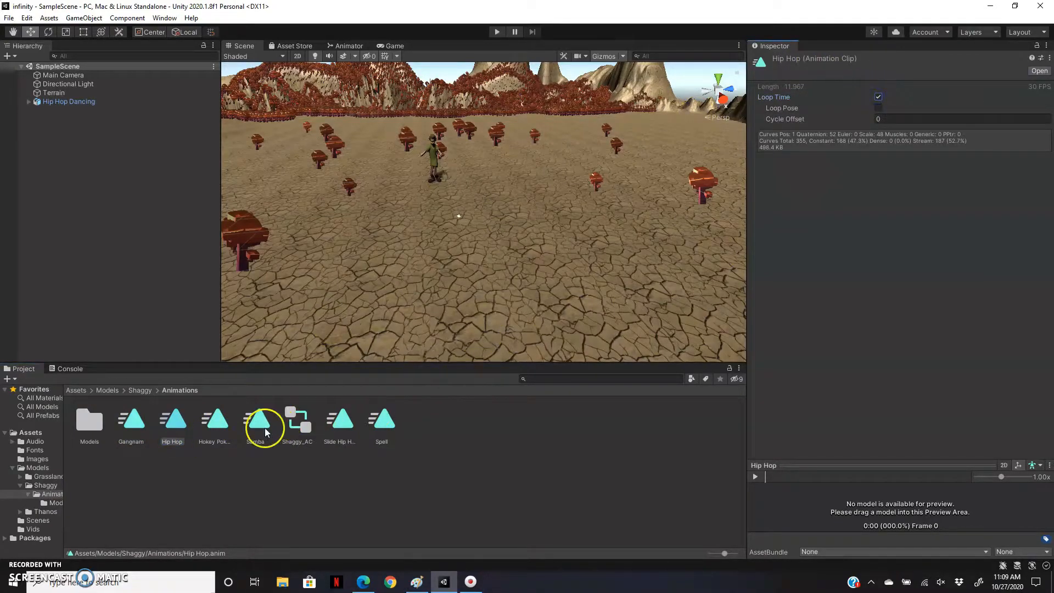
click(216, 423)
click(878, 96)
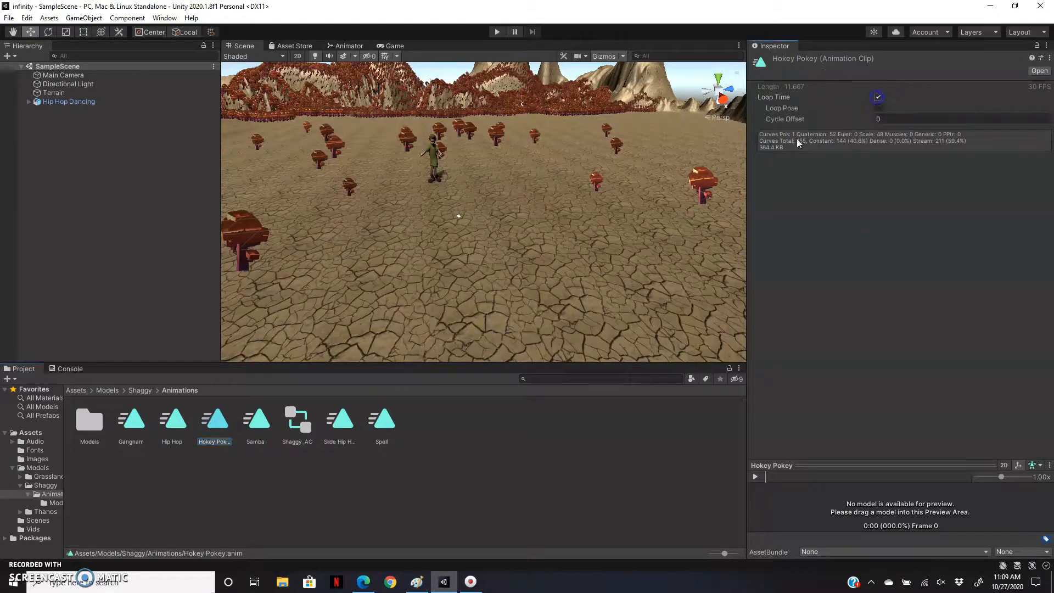
Enable Loop Time on the Samba, Slide Hip Hop and Spell animation clips.
click(257, 421)
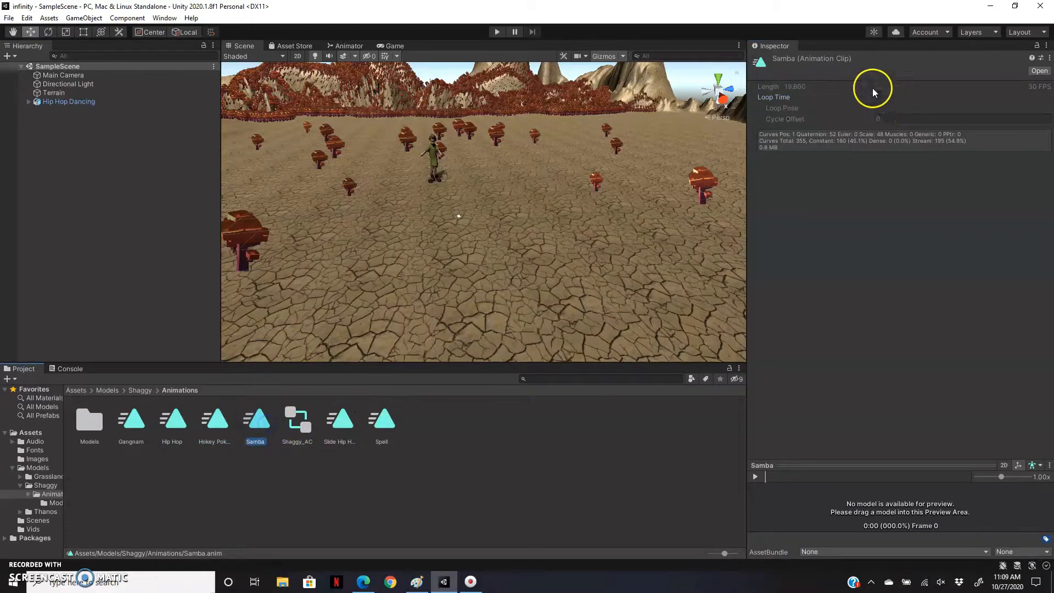
click(878, 98)
click(358, 423)
click(878, 97)
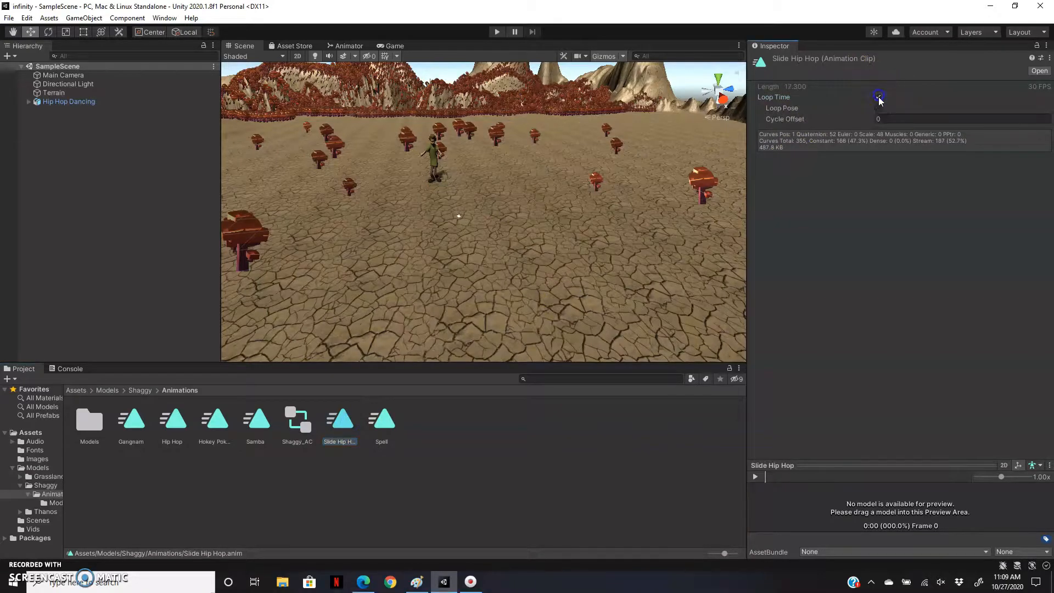
click(380, 420)
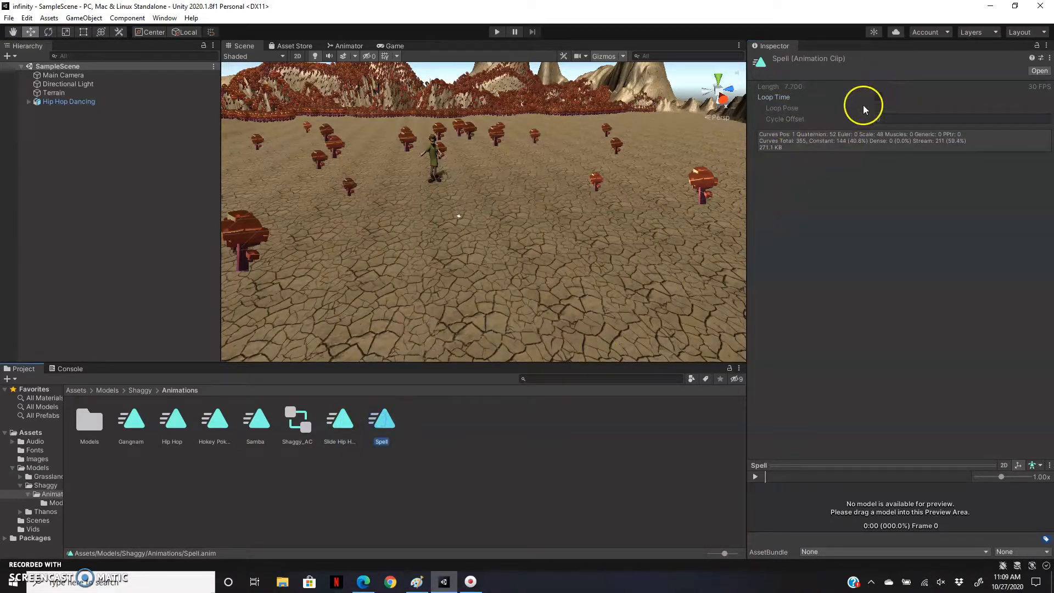
click(878, 96)
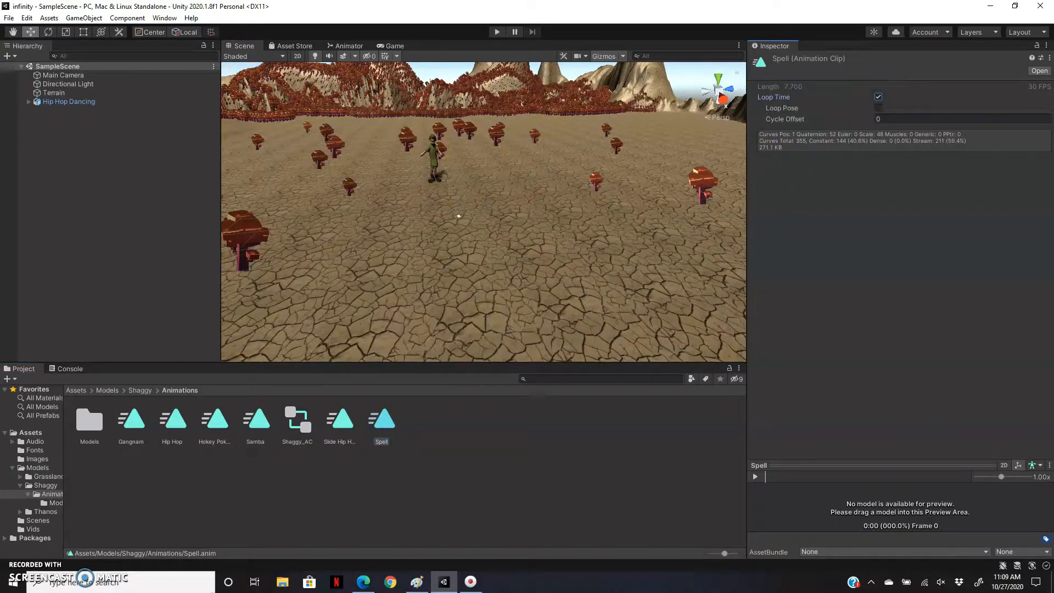
Test the scene in Play mode to check the character's looping dance, and exit Play mode.
click(497, 32)
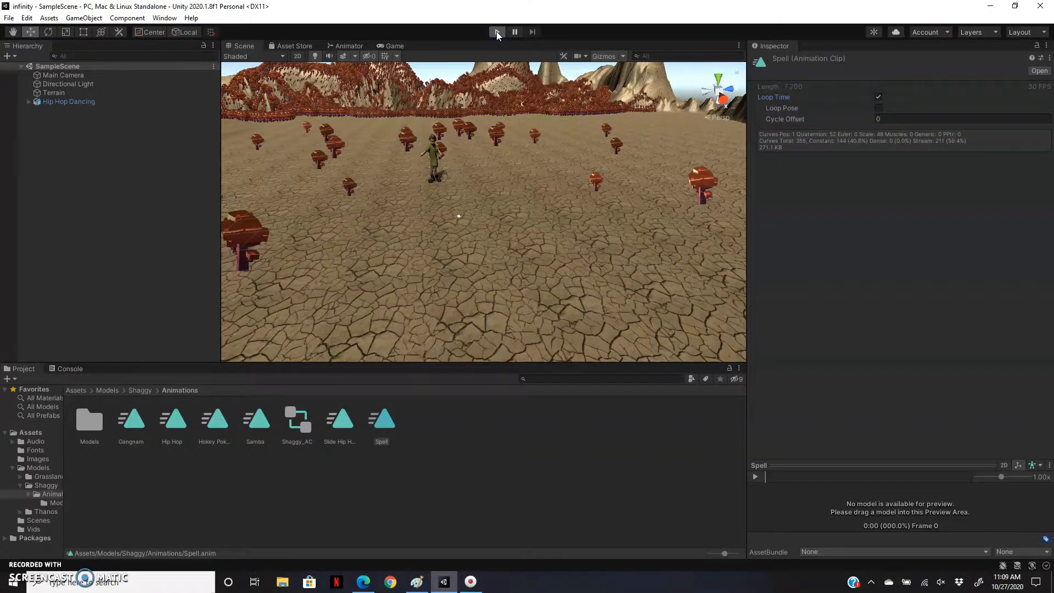
click(497, 33)
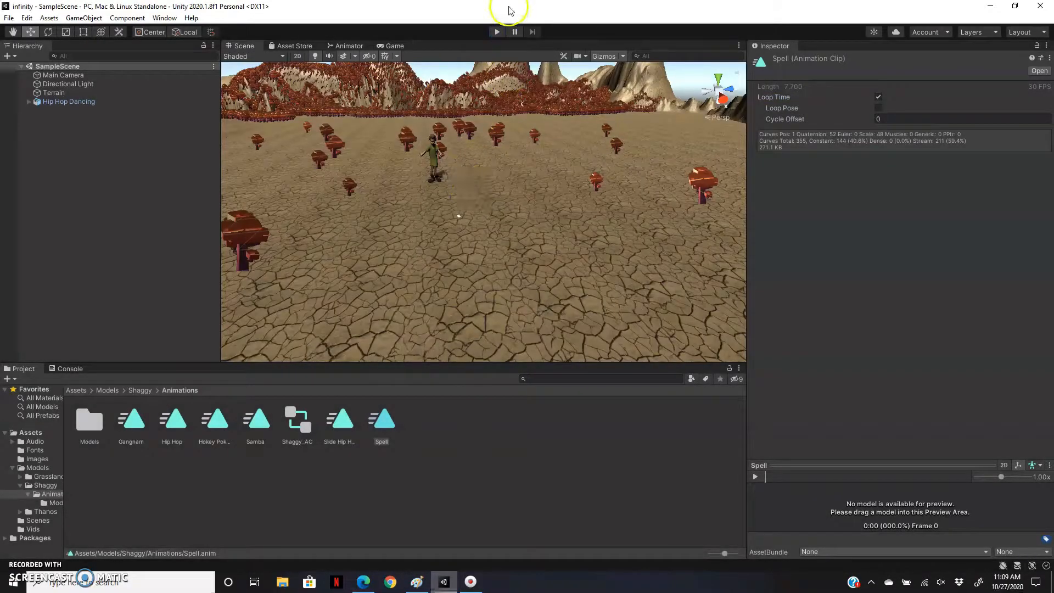
click(496, 32)
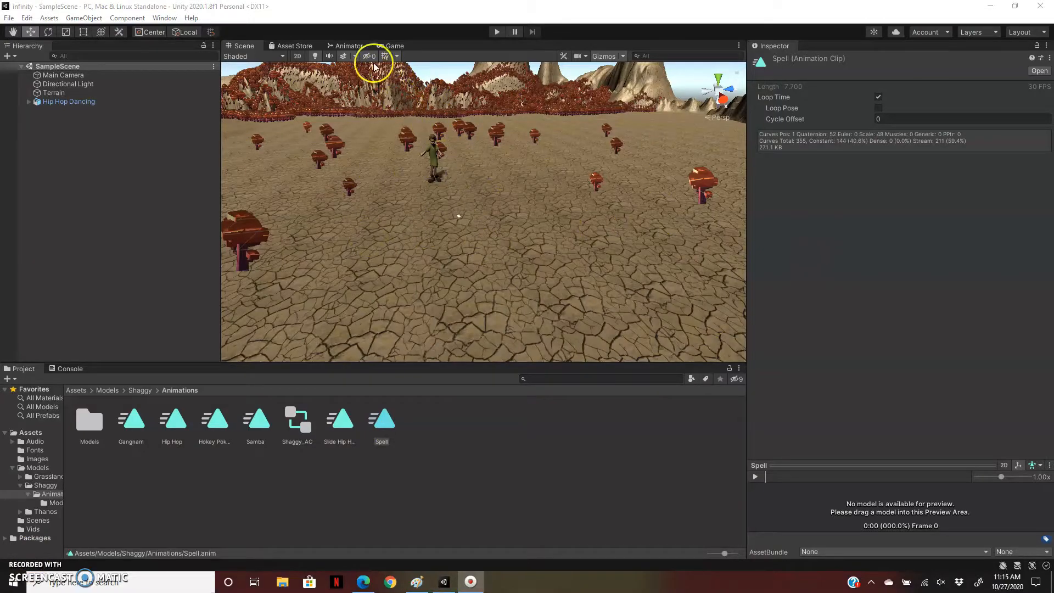
Add the Gangnam and Hokey Pokey clips as states above Hip Hop in the Base Layer of Shaggy_AC's Animator graph.
click(349, 46)
scroll(634, 167, up, 10)
scroll(634, 167, down, 3)
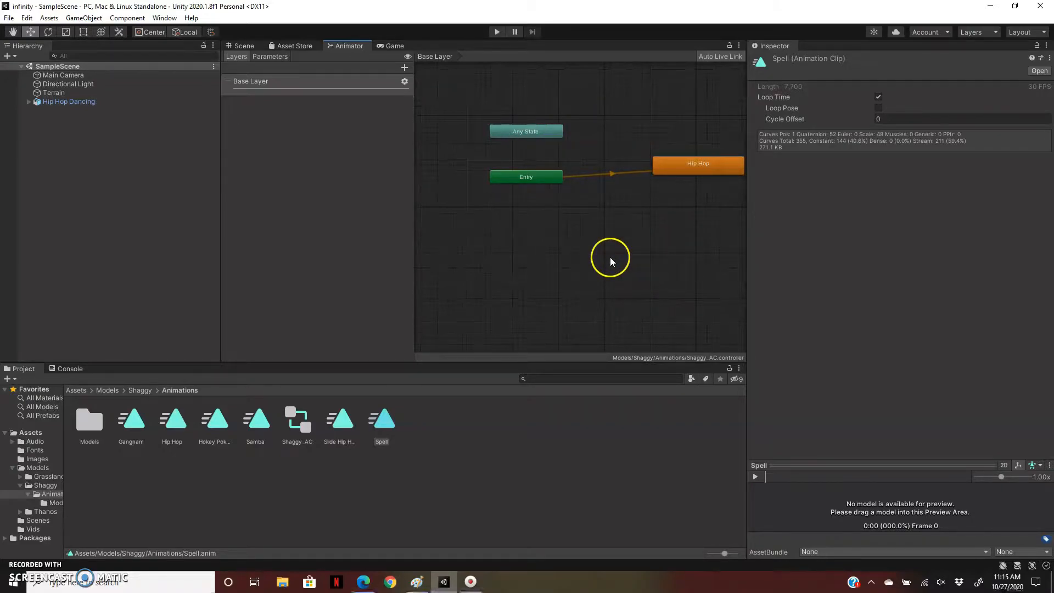
scroll(615, 243, down, 5)
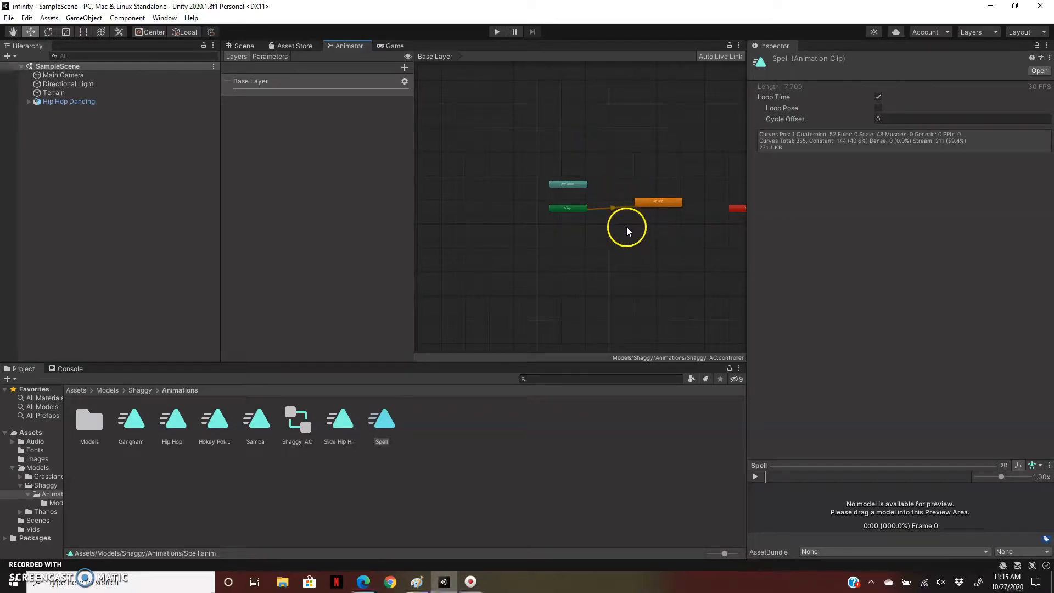
click(13, 31)
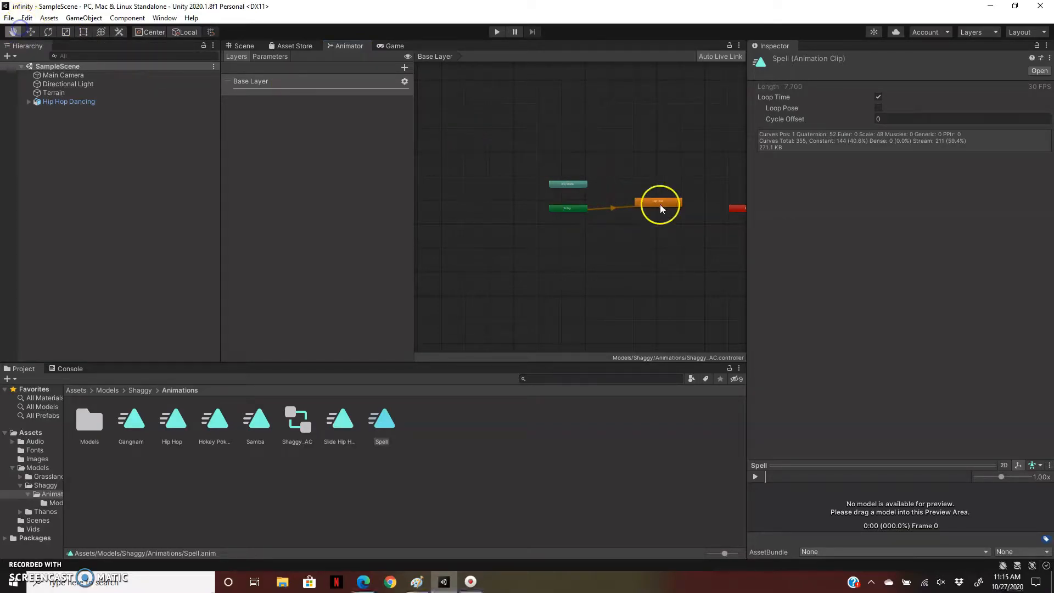
drag(696, 238, 488, 236)
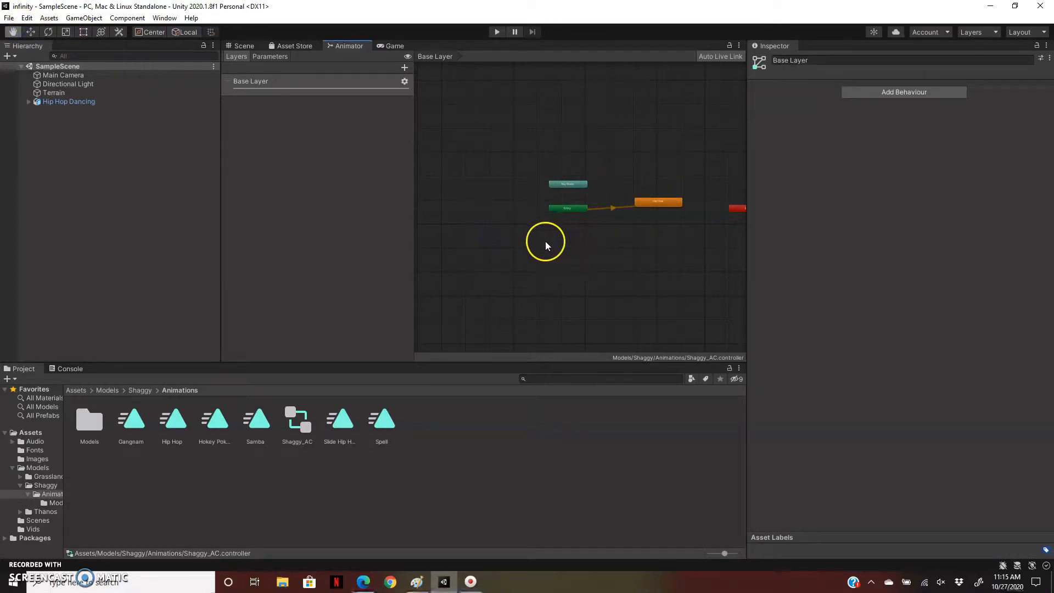
middle_drag(598, 242, 526, 245)
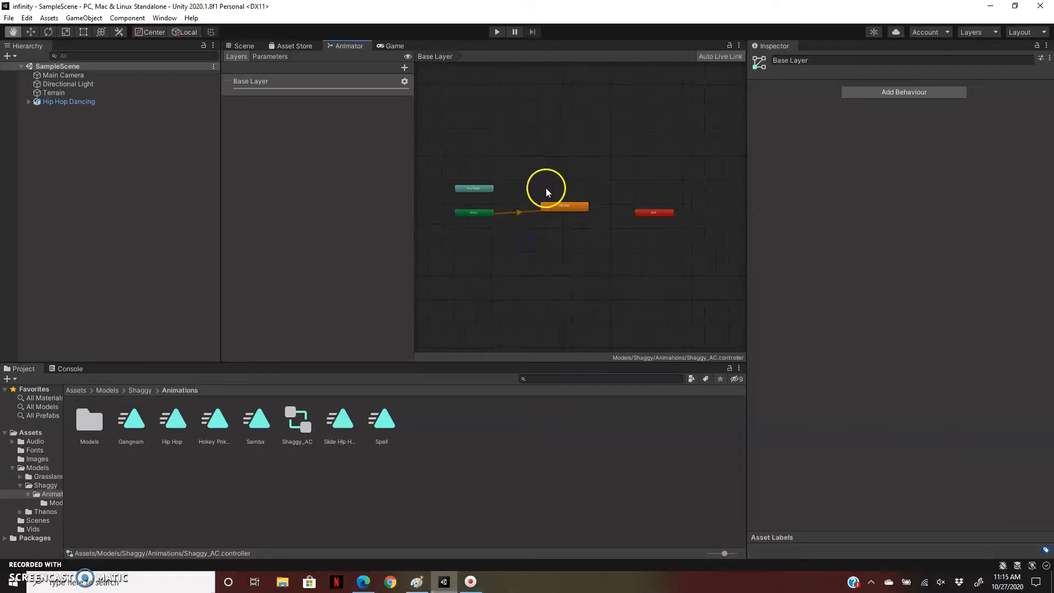
scroll(572, 222, up, 2)
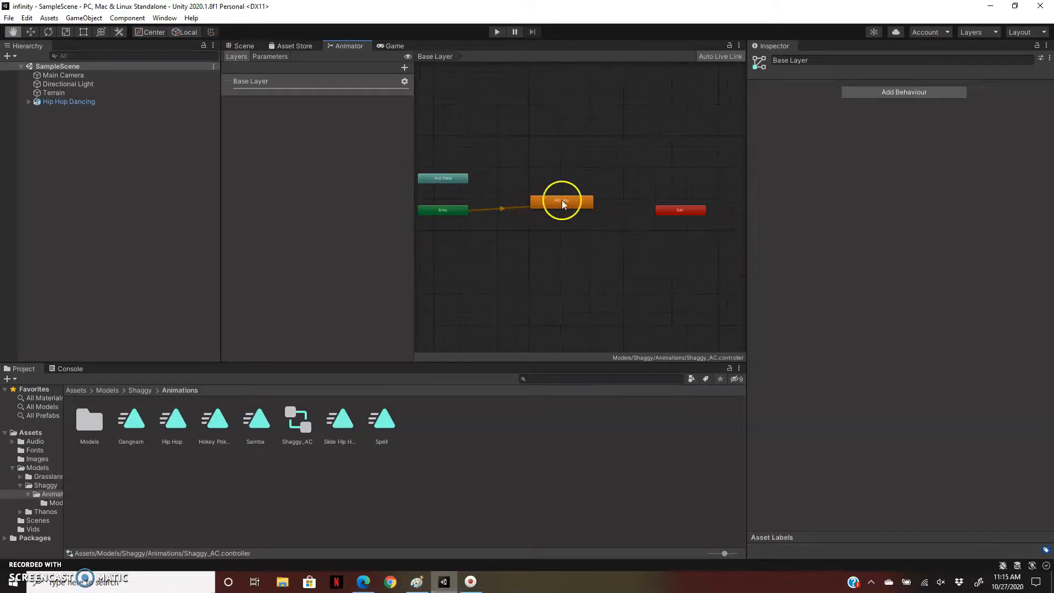
drag(131, 420, 635, 104)
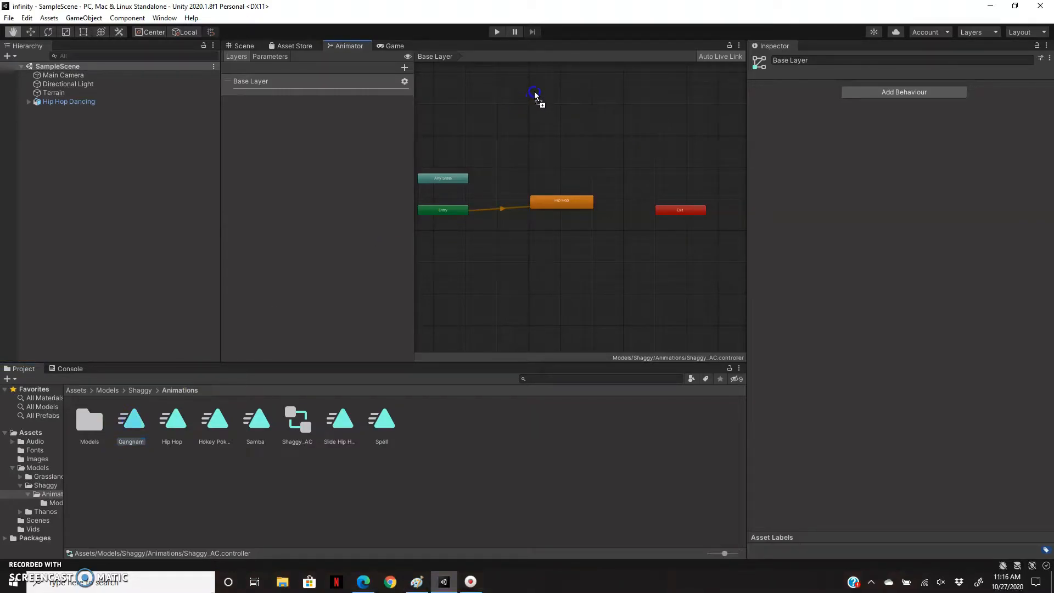
drag(535, 95, 535, 96)
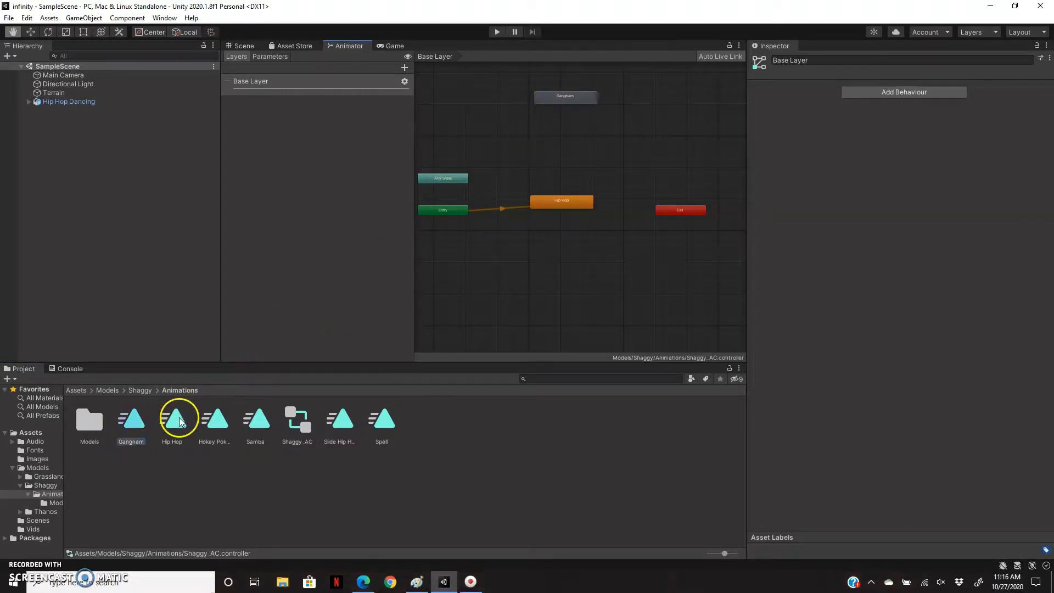
drag(230, 424, 565, 123)
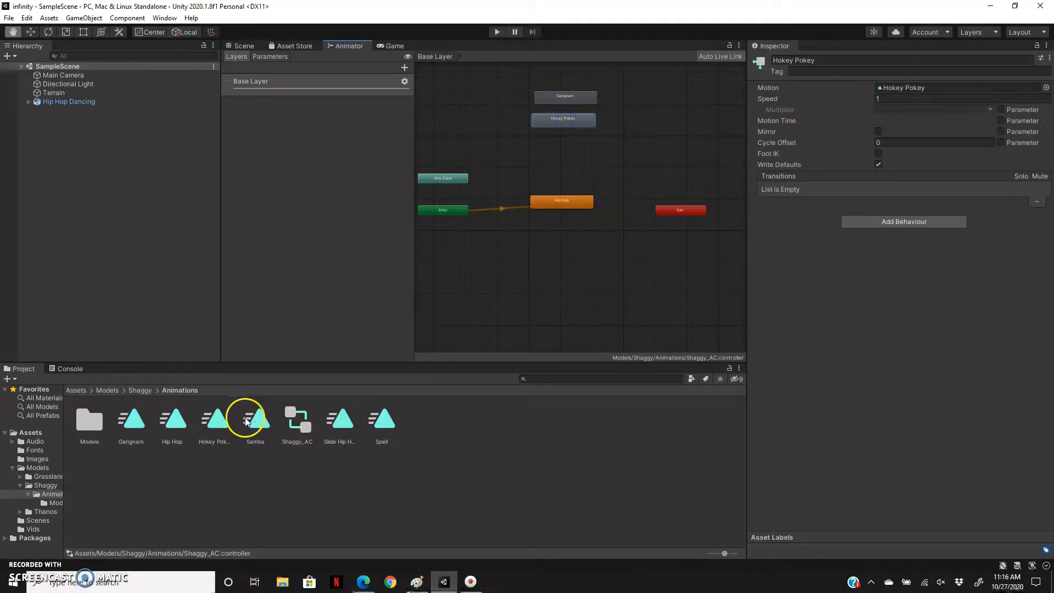
Add the Samba, Slide Hip Hop and Spell clips as states in the same Animator layer, and save the scene.
drag(255, 420, 558, 151)
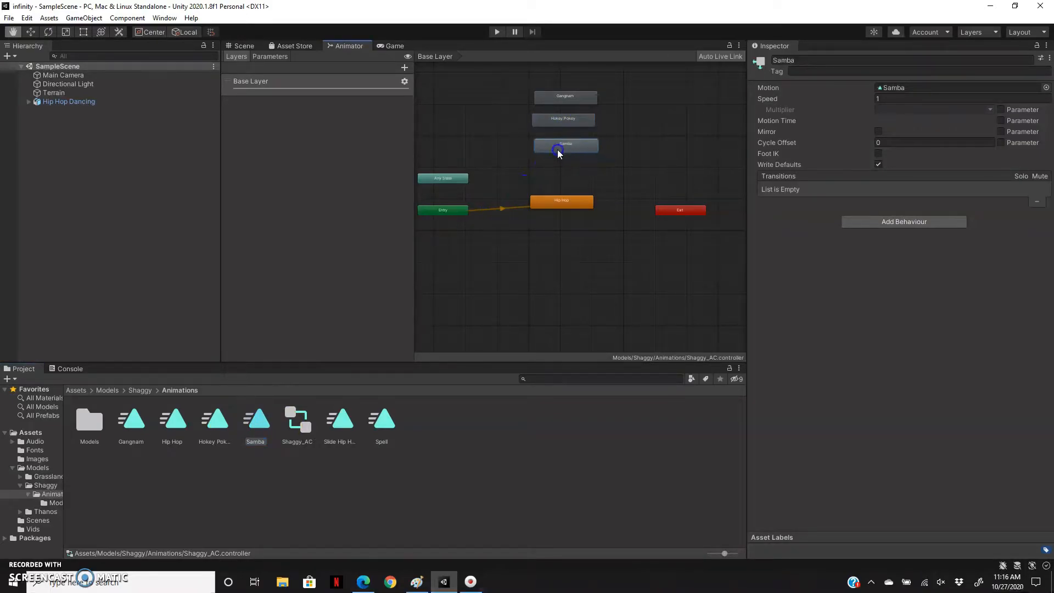
drag(342, 420, 555, 171)
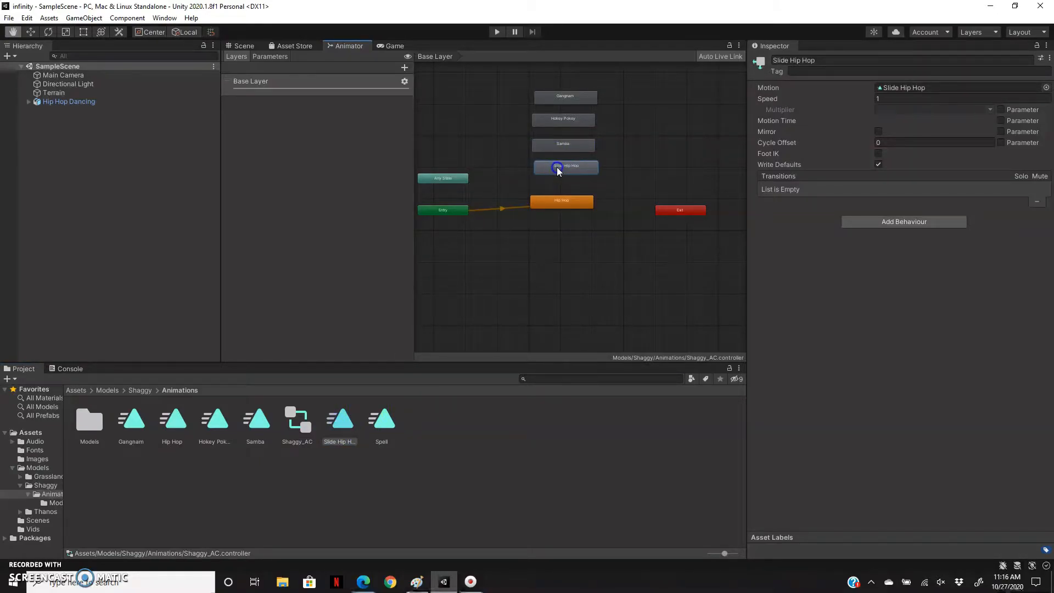
scroll(458, 242, down, 3)
drag(397, 409, 519, 145)
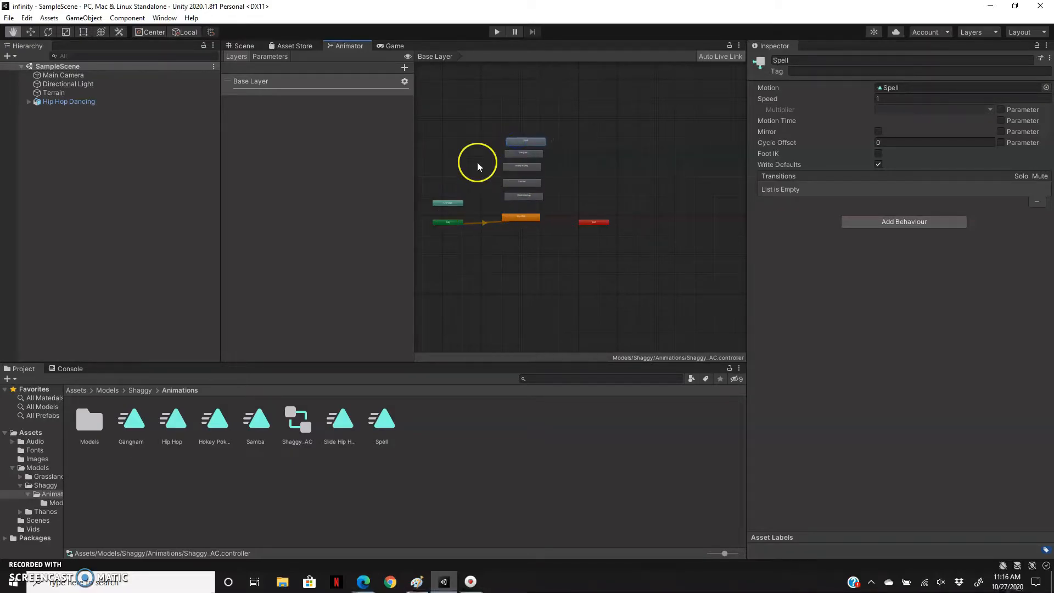
scroll(478, 250, up, 3)
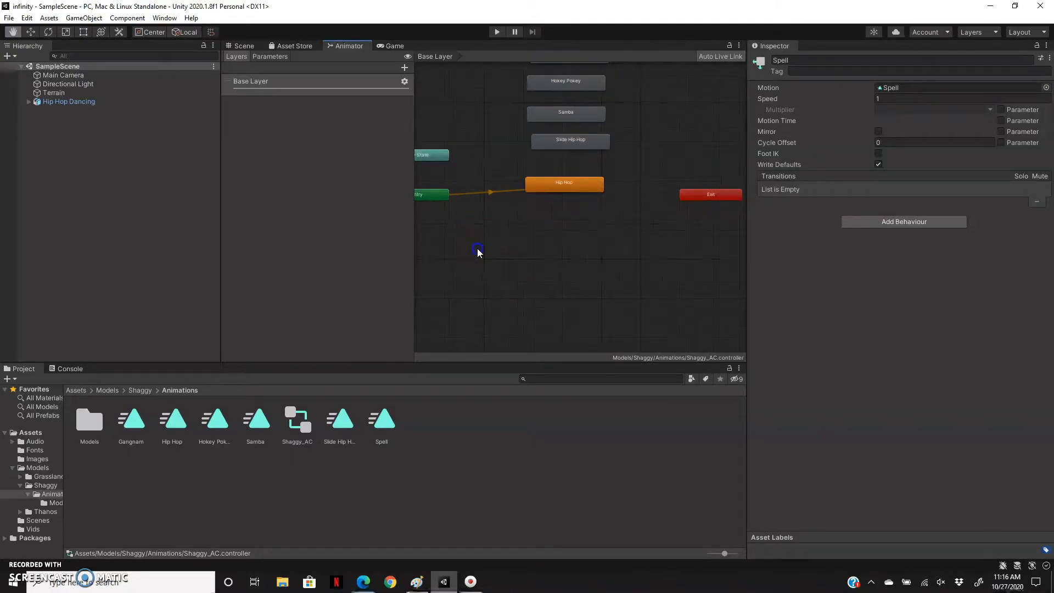
click(479, 252)
alt+drag(478, 251, 534, 310)
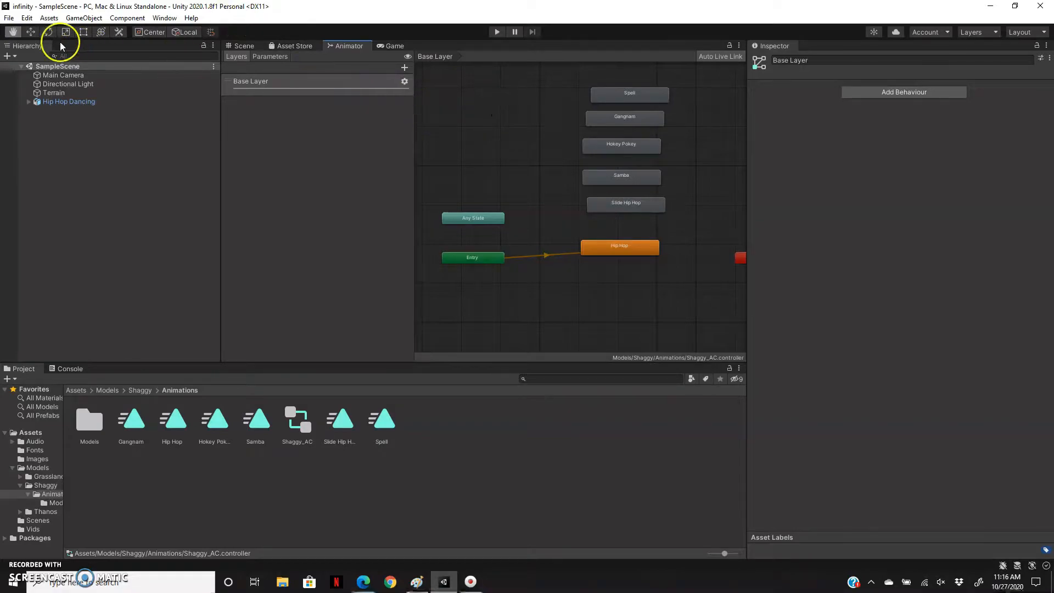
click(9, 17)
click(12, 58)
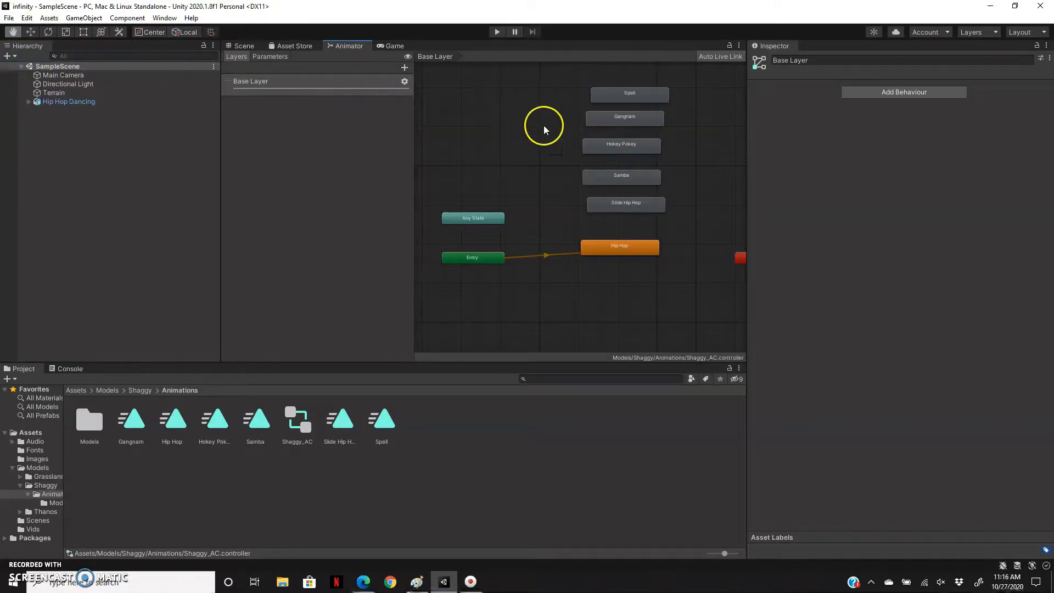
Add the Flair model from the Thanos Animations folder to the SampleScene hierarchy.
click(244, 46)
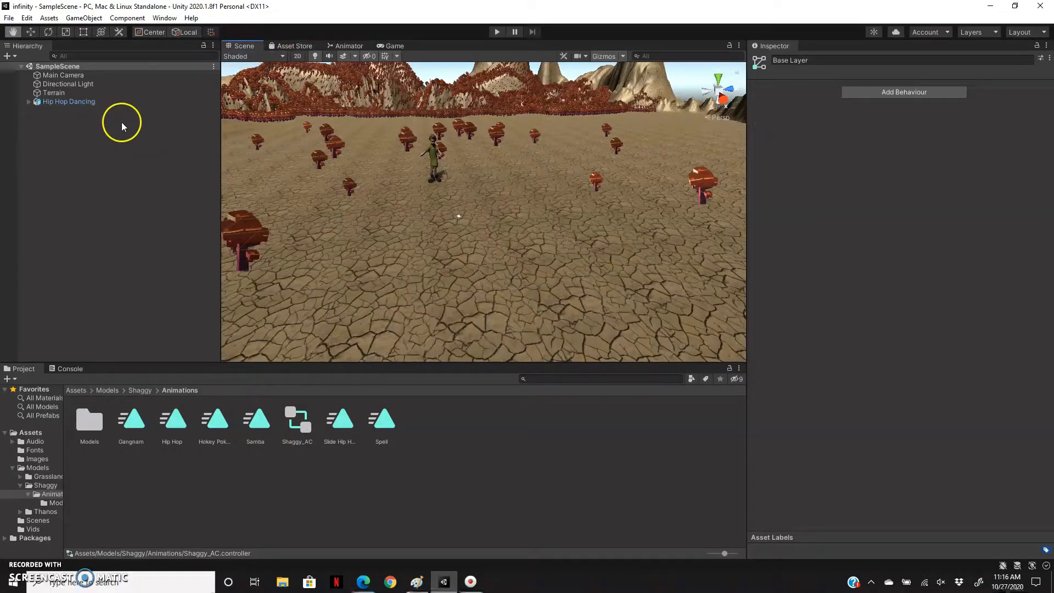
click(33, 460)
click(33, 467)
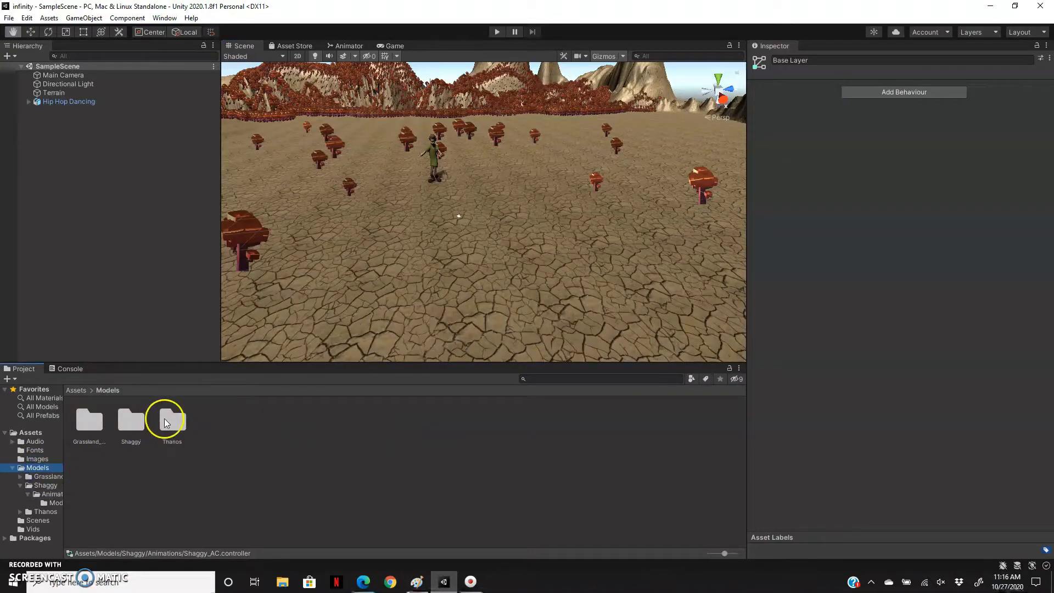
click(166, 421)
double_click(166, 421)
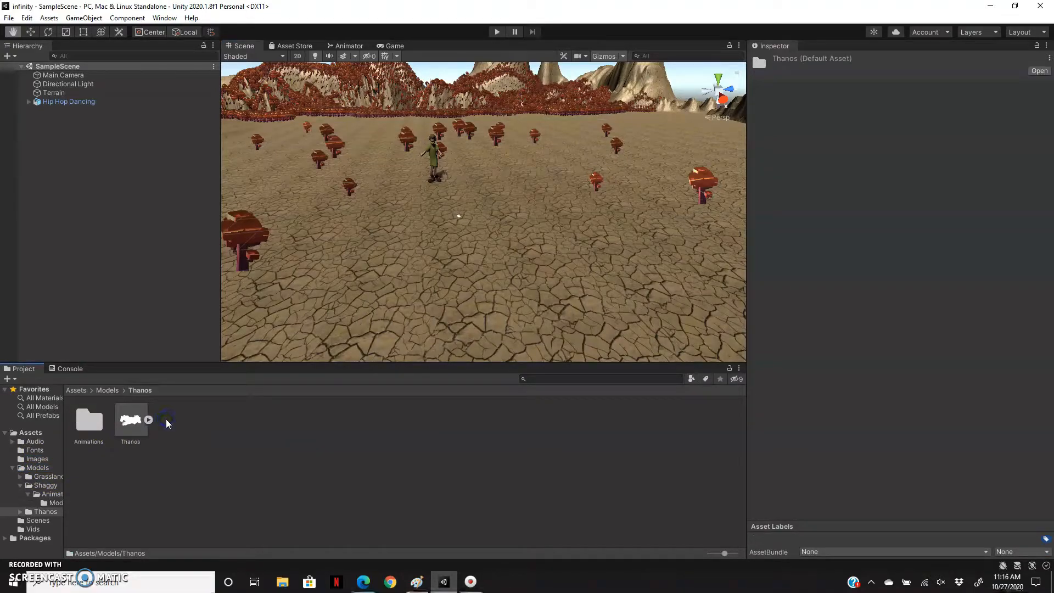
click(94, 429)
double_click(93, 430)
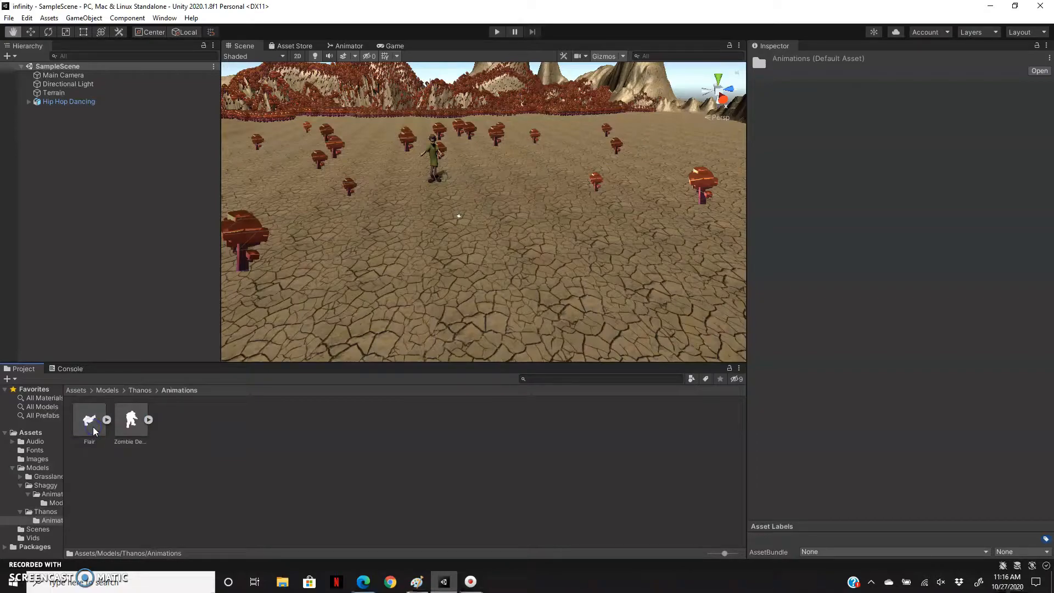
drag(94, 430, 59, 122)
Rename the Hip Hop Dancing object in the scene hierarchy as Shaggy.
click(76, 102)
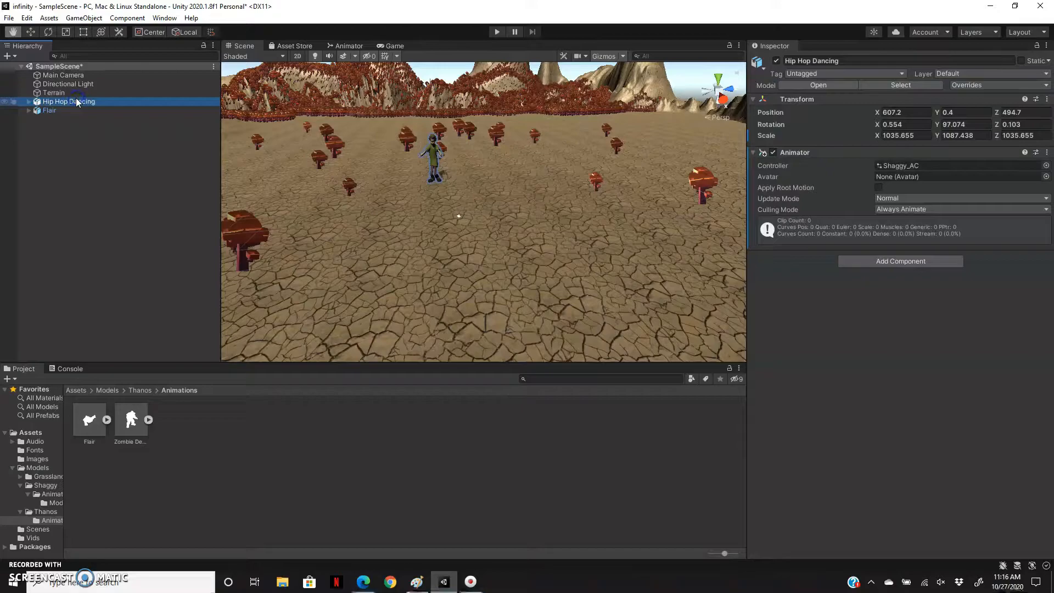
right_click(77, 103)
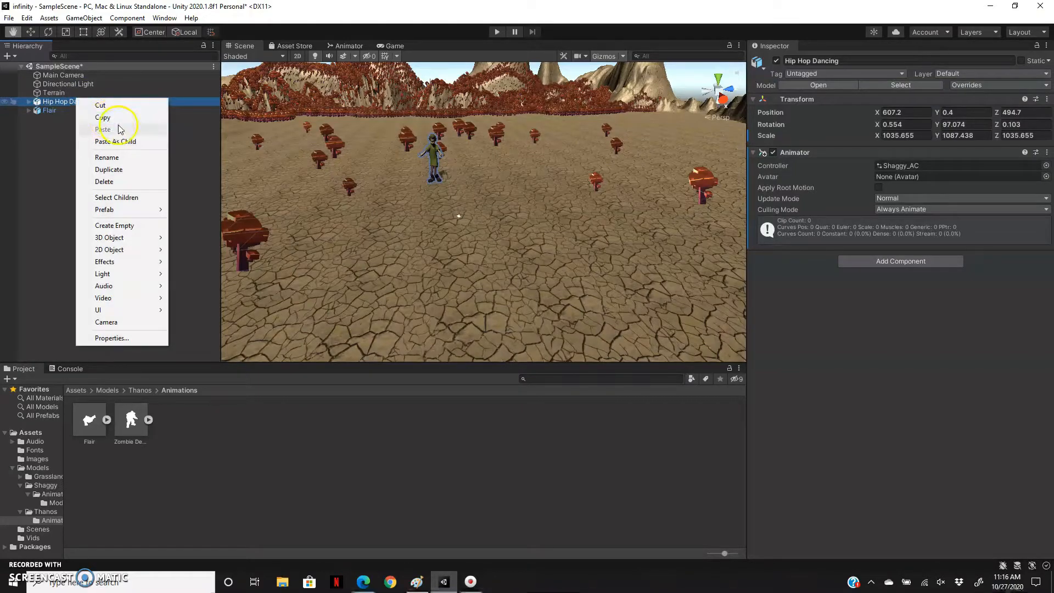
click(131, 157)
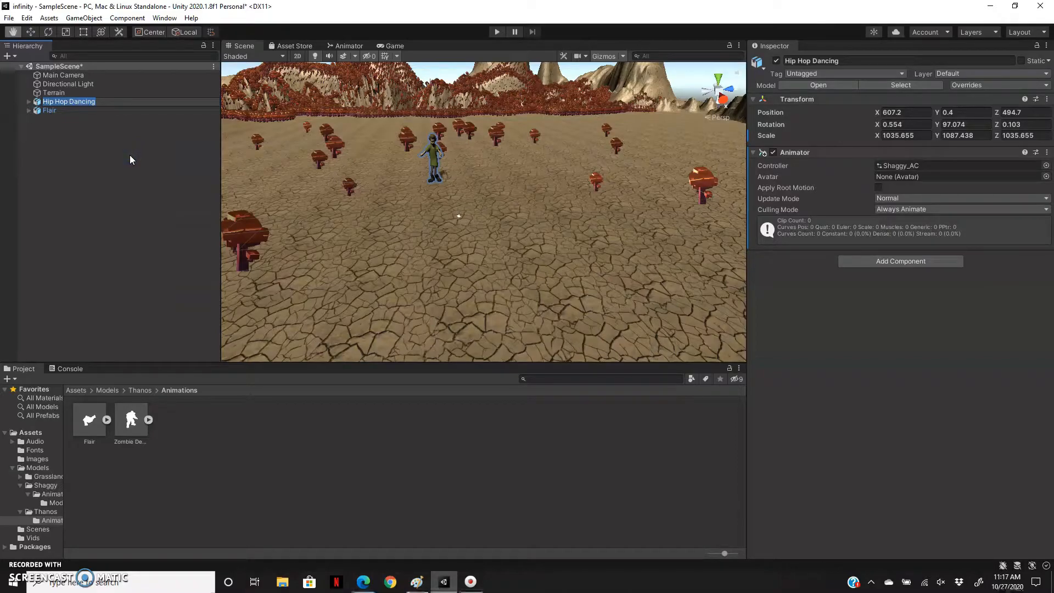
text(Shaggy)
click(129, 155)
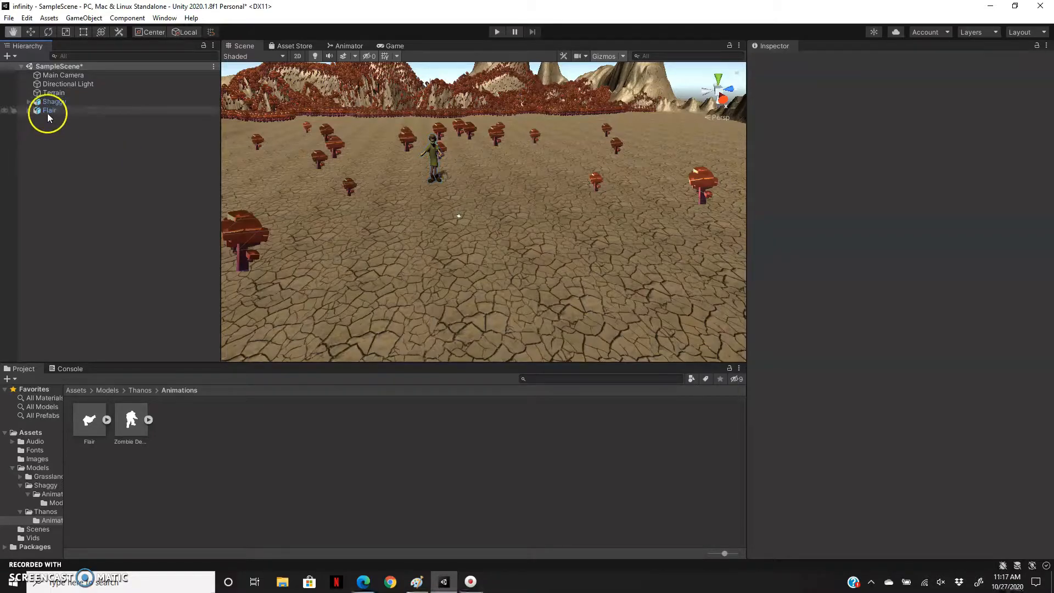
Rename the Flair object in the scene hierarchy as Thanos.
click(49, 111)
right_click(51, 112)
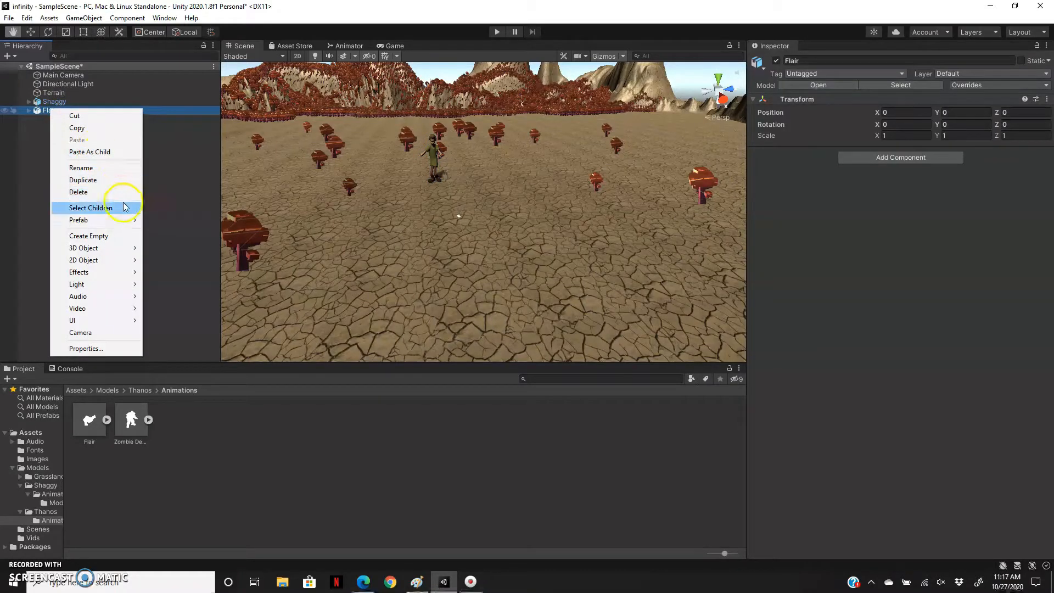
click(117, 168)
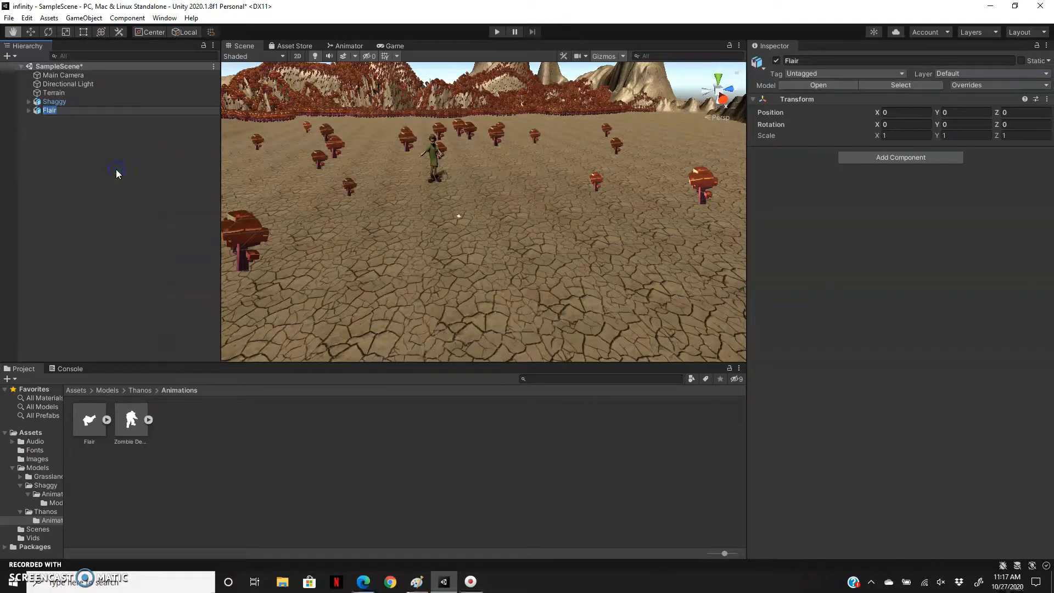
text(Thanos)
key(Return)
Move Thanos from the terrain's corner onto the open ground, to about X 478, Y 6.5, Z 615.
click(70, 110)
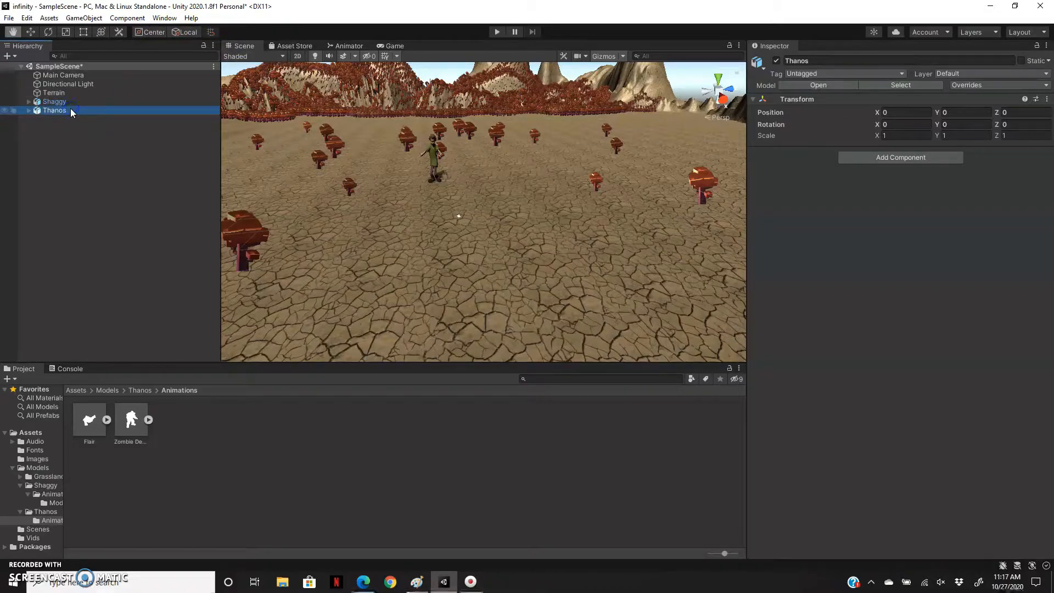
key(f)
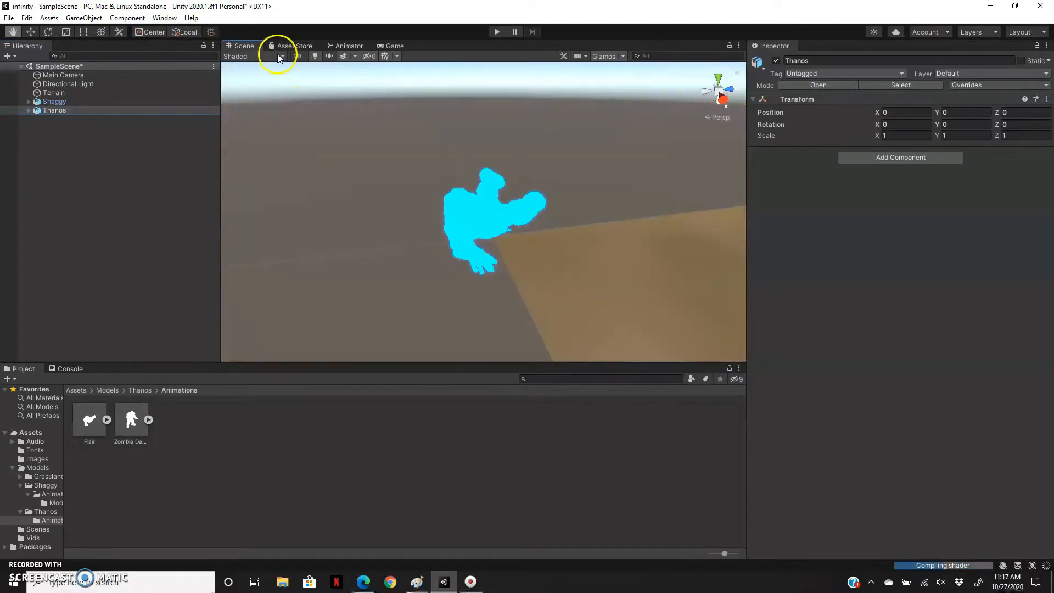
drag(468, 207, 475, 133)
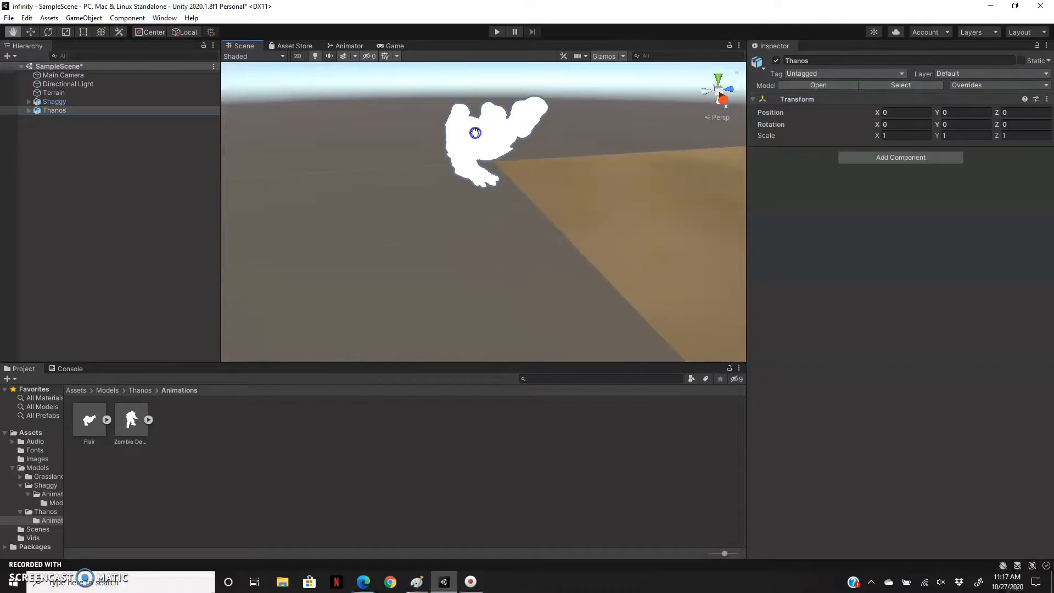
click(505, 190)
click(488, 138)
key(w)
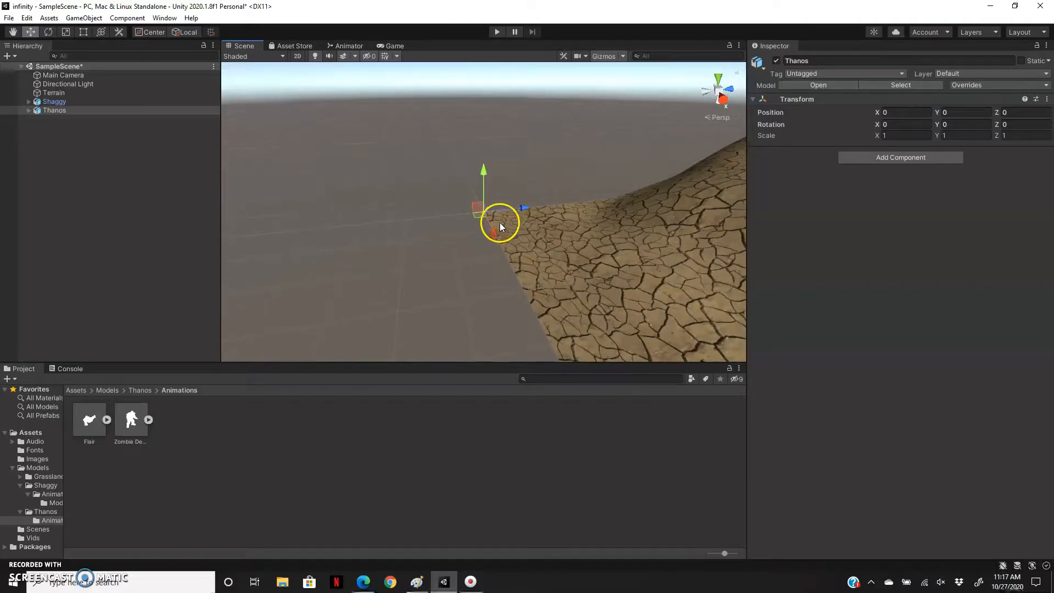
alt+drag(499, 222, 508, 178)
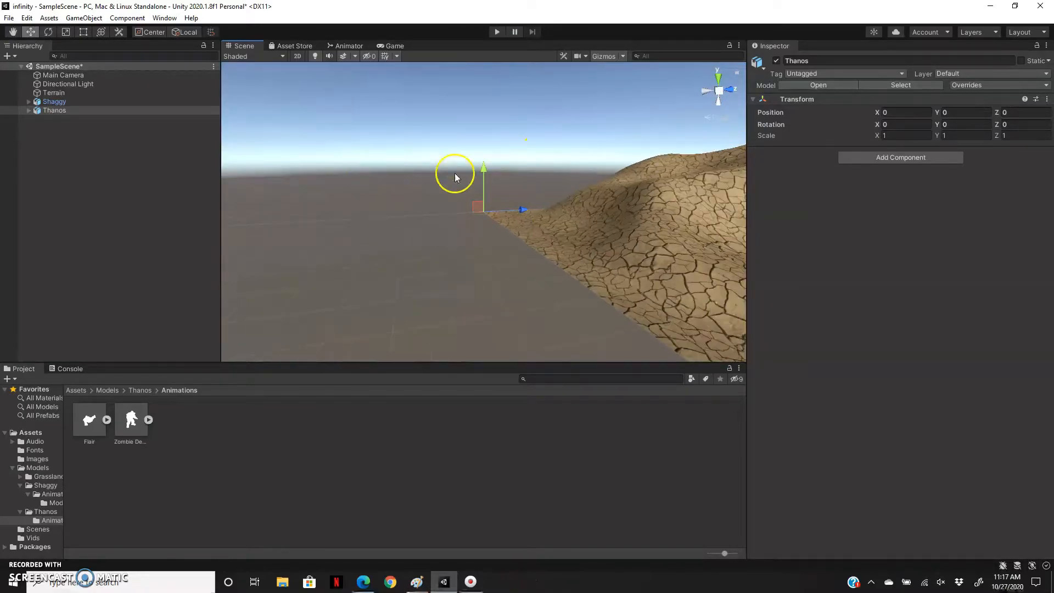
drag(517, 218, 674, 219)
scroll(673, 216, down, 8)
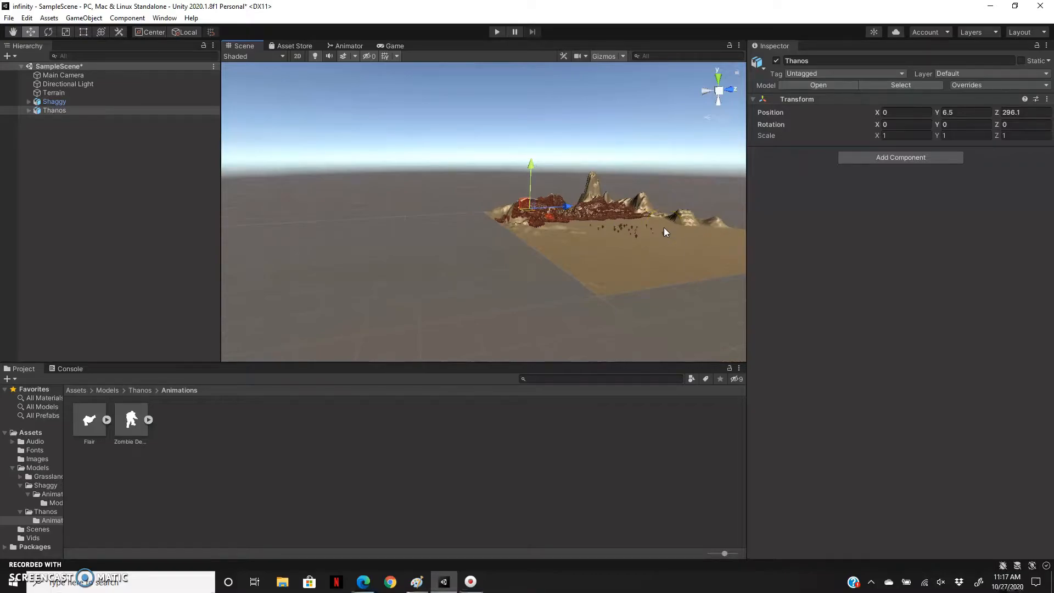
drag(525, 210, 633, 226)
scroll(736, 308, up, 3)
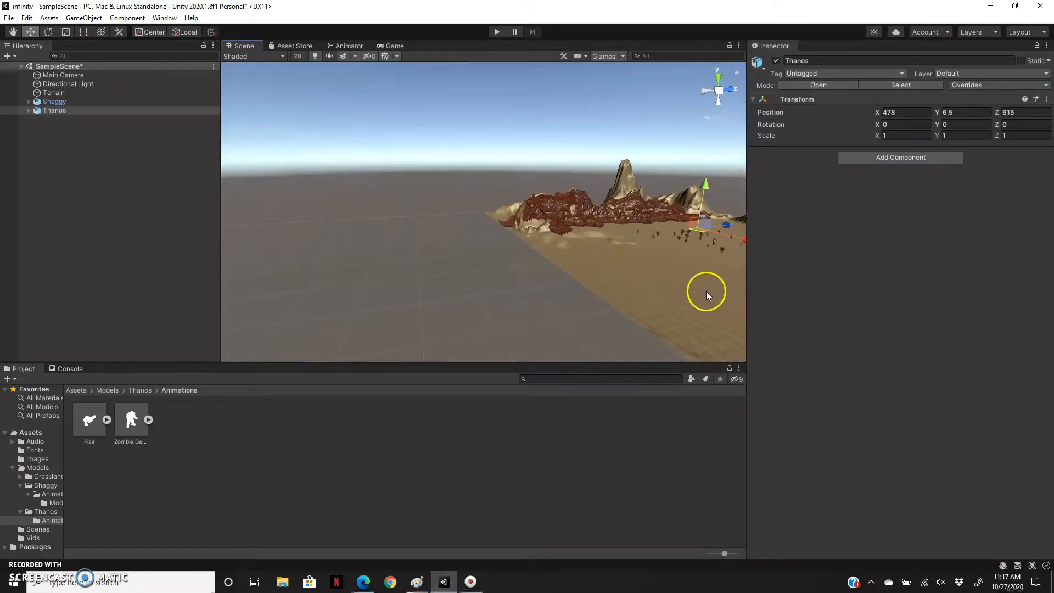
scroll(678, 257, up, 5)
key(f)
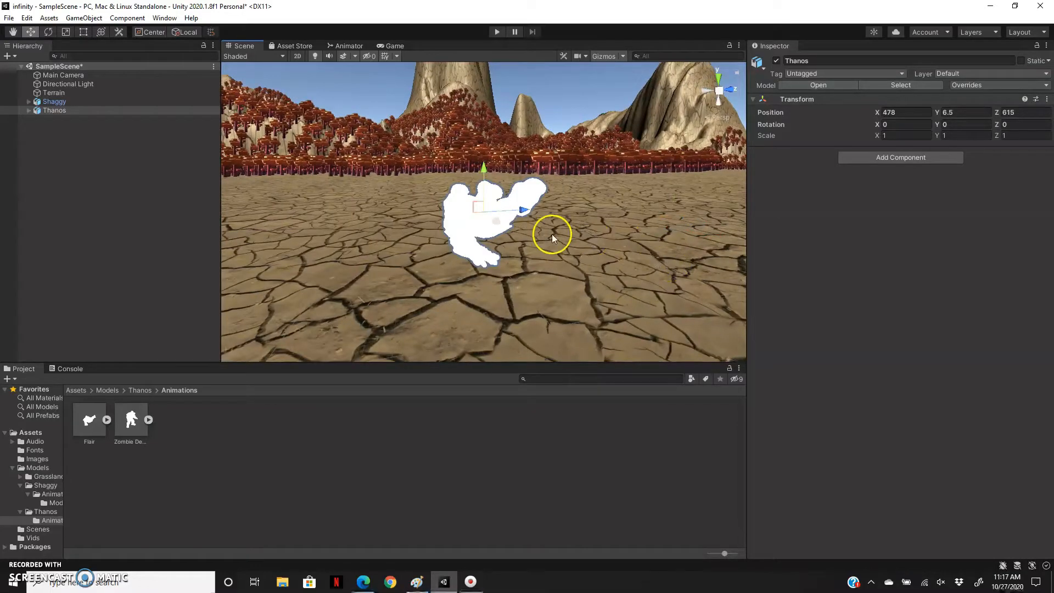
Scale Thanos up uniformly to about 1403 and compare his size with Shaggy in the Game view.
scroll(550, 235, up, 5)
scroll(548, 236, down, 4)
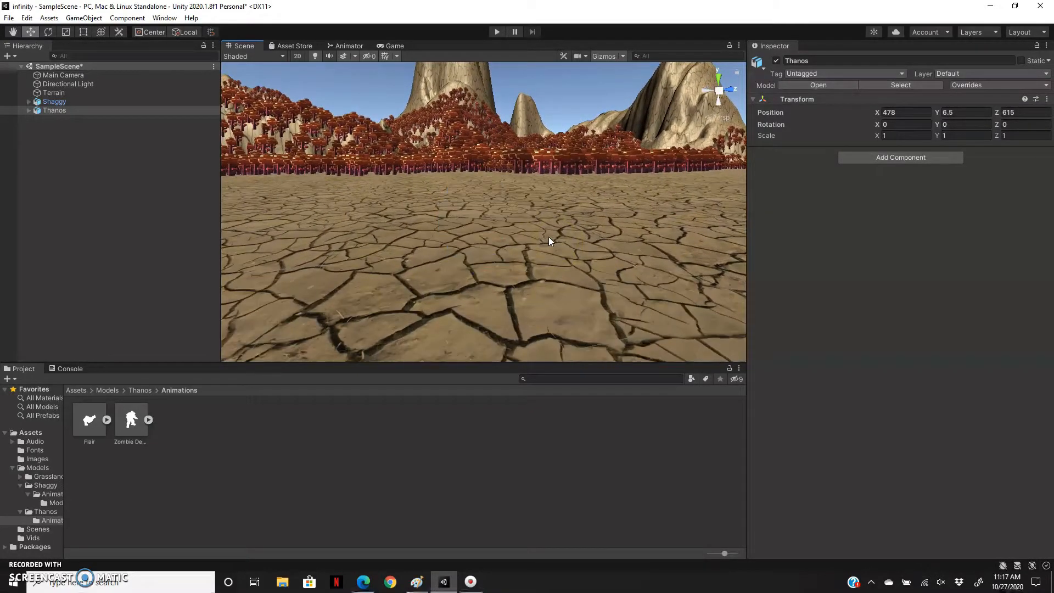
key(e)
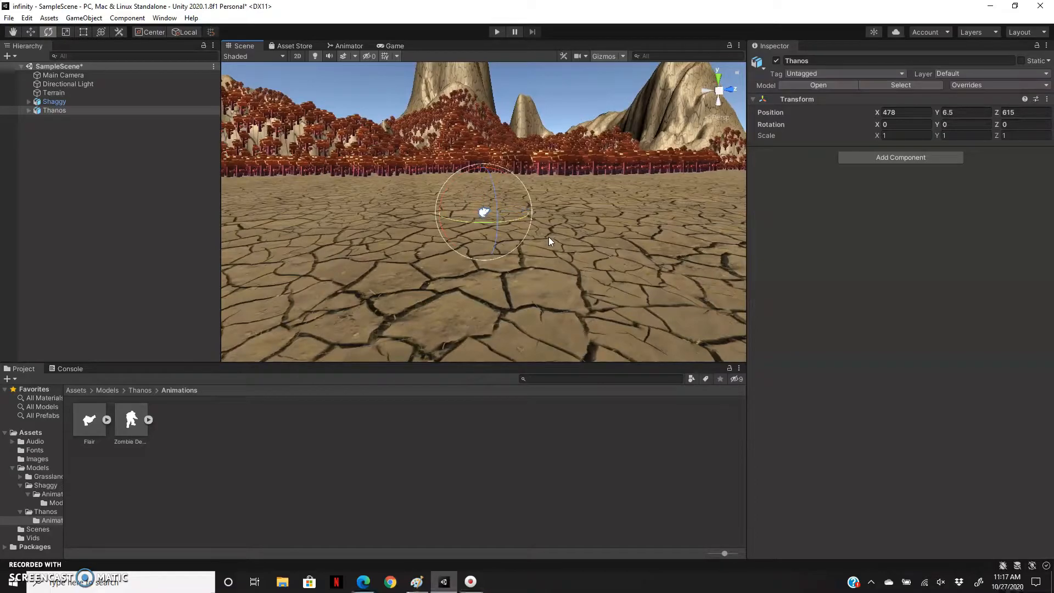
key(r)
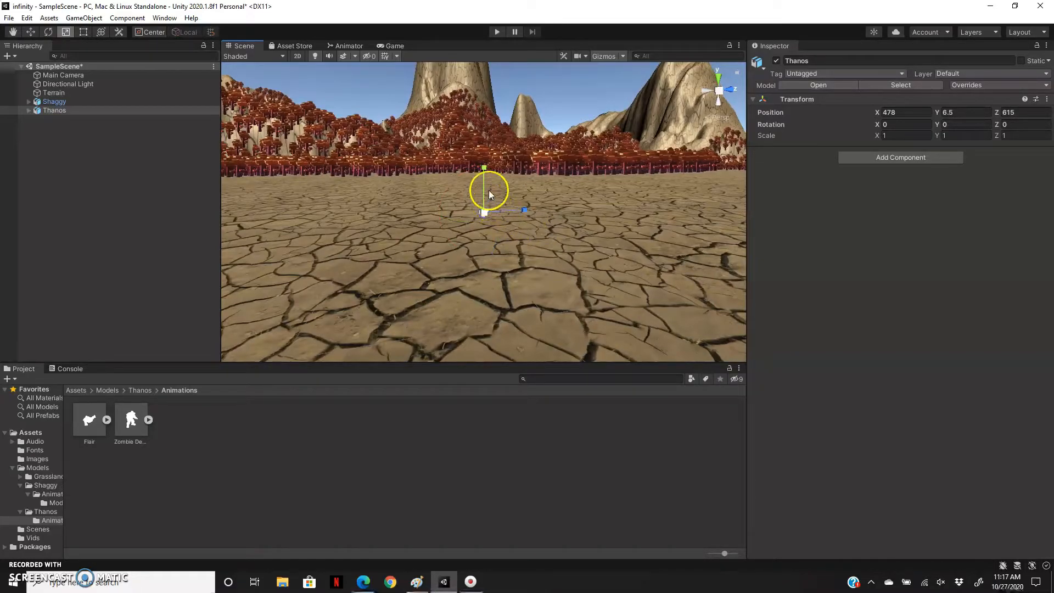
drag(482, 210, 496, 69)
scroll(472, 260, down, 10)
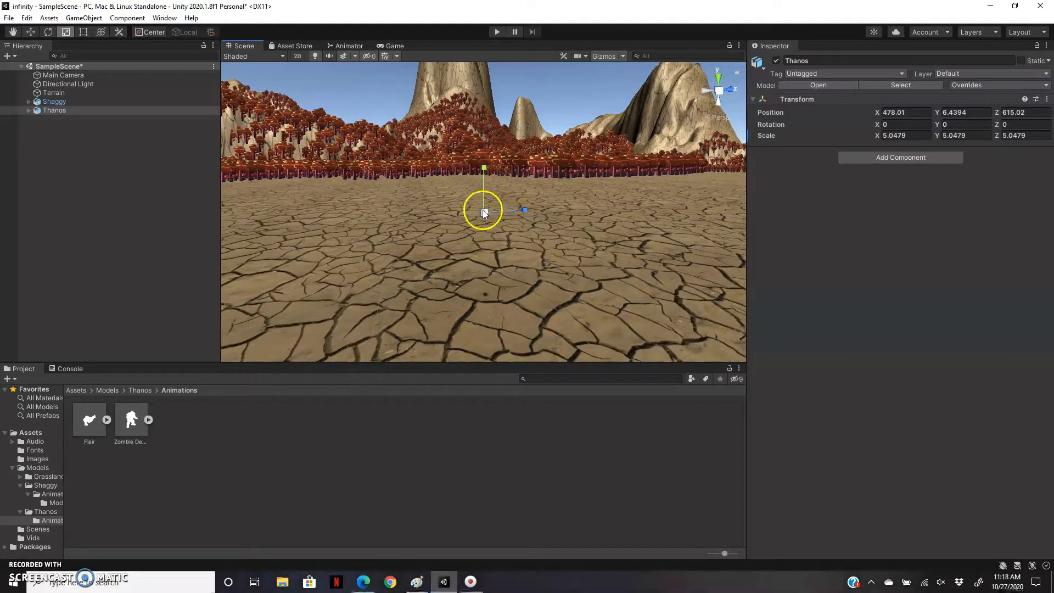
drag(483, 211, 497, 18)
scroll(516, 329, up, 10)
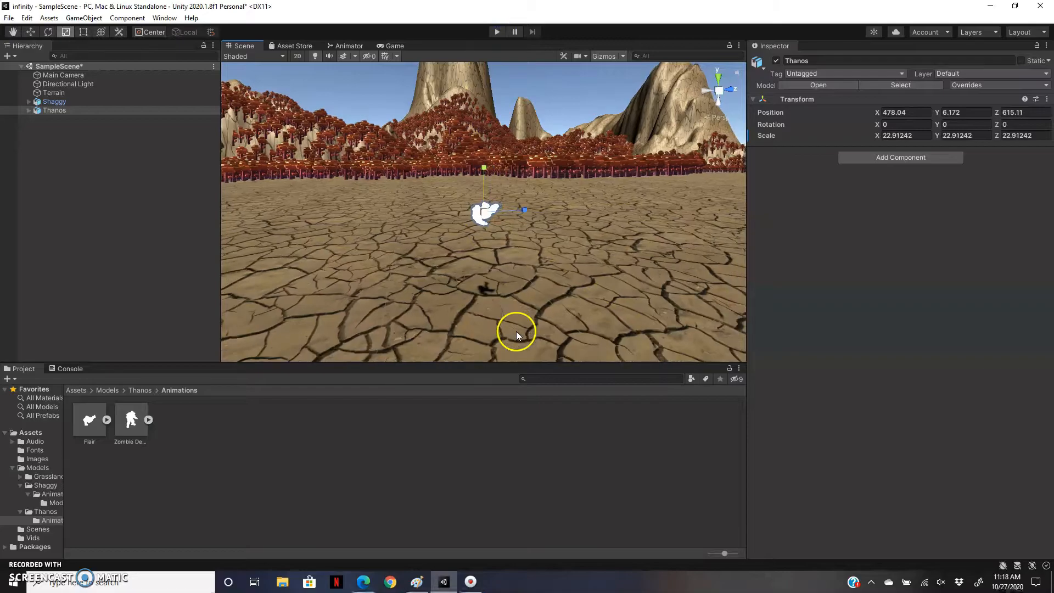
scroll(491, 291, down, 8)
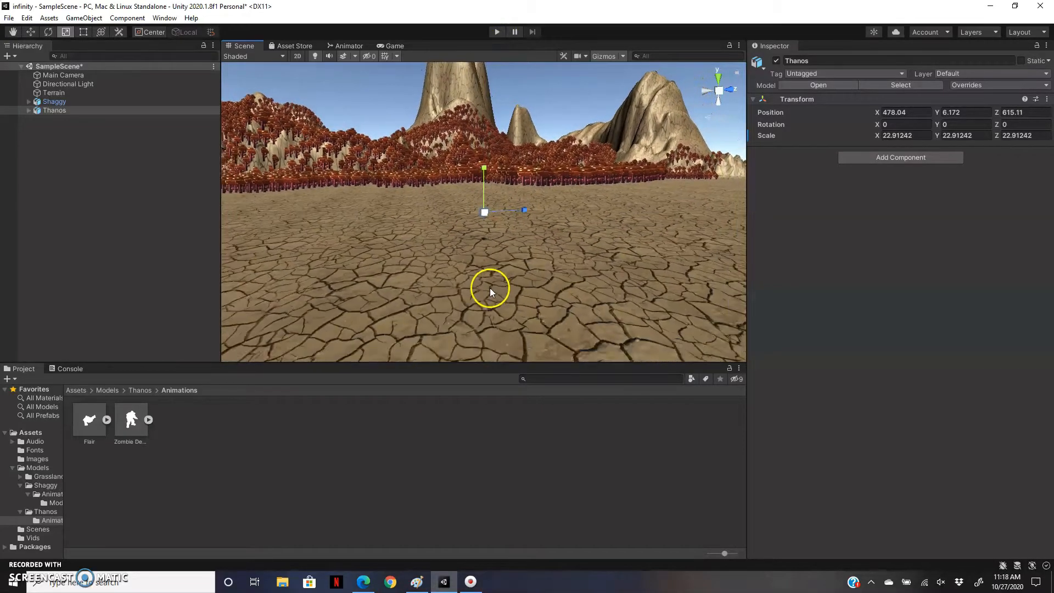
scroll(486, 281, down, 4)
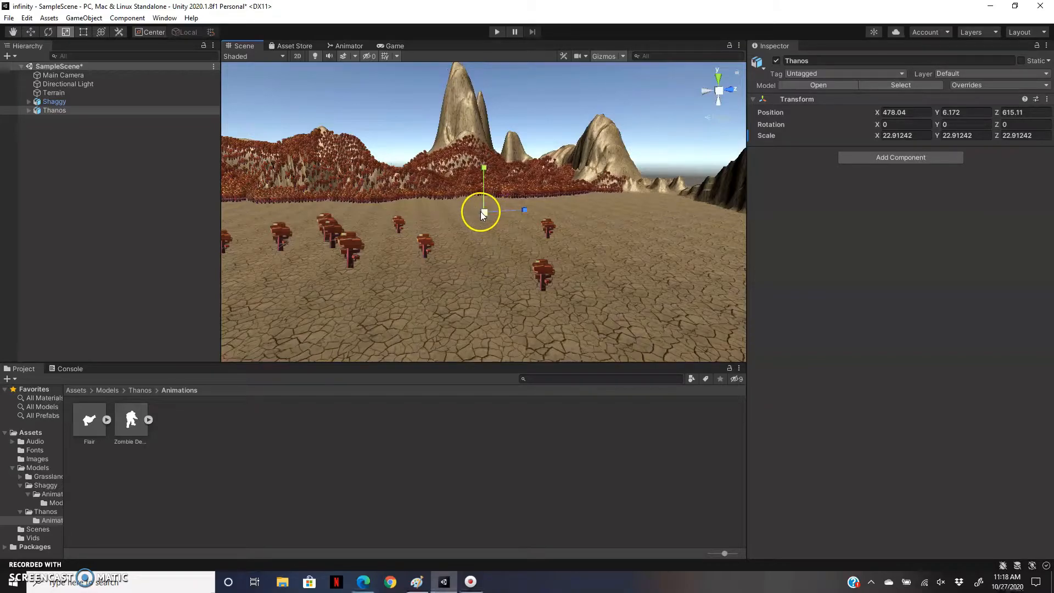
drag(483, 213, 475, 76)
scroll(489, 233, down, 5)
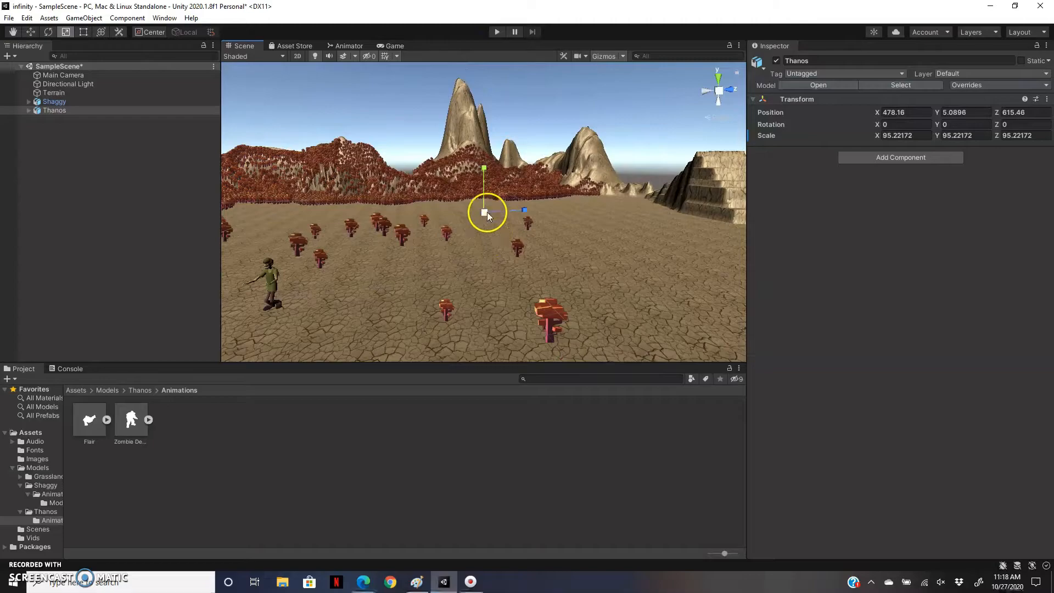
drag(486, 212, 466, 57)
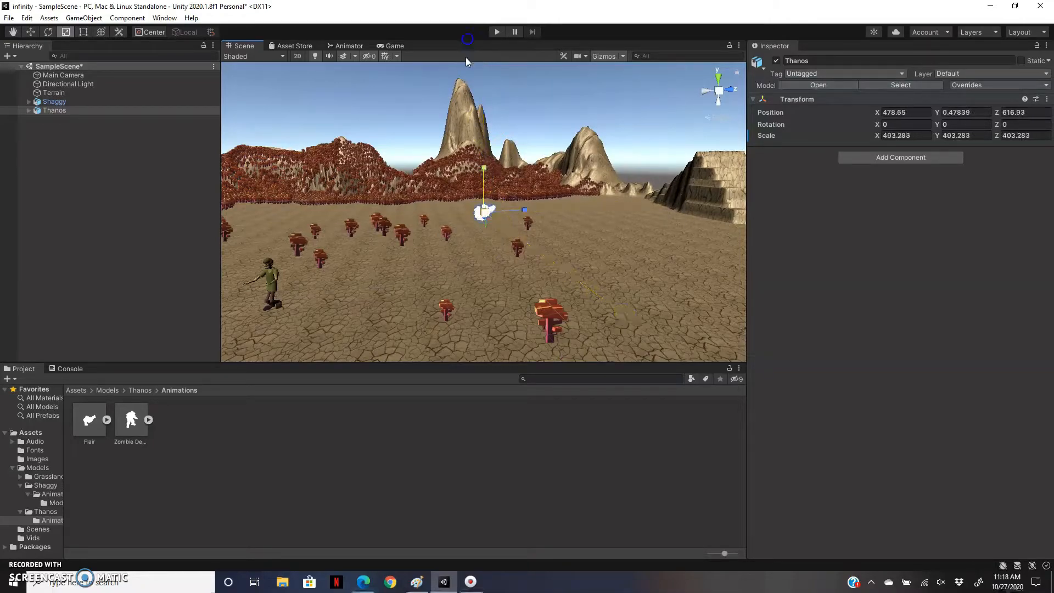
drag(482, 213, 483, 79)
mouse_move(483, 212)
mouse_down()
mouse_move(486, 201)
mouse_move(485, 212)
mouse_up()
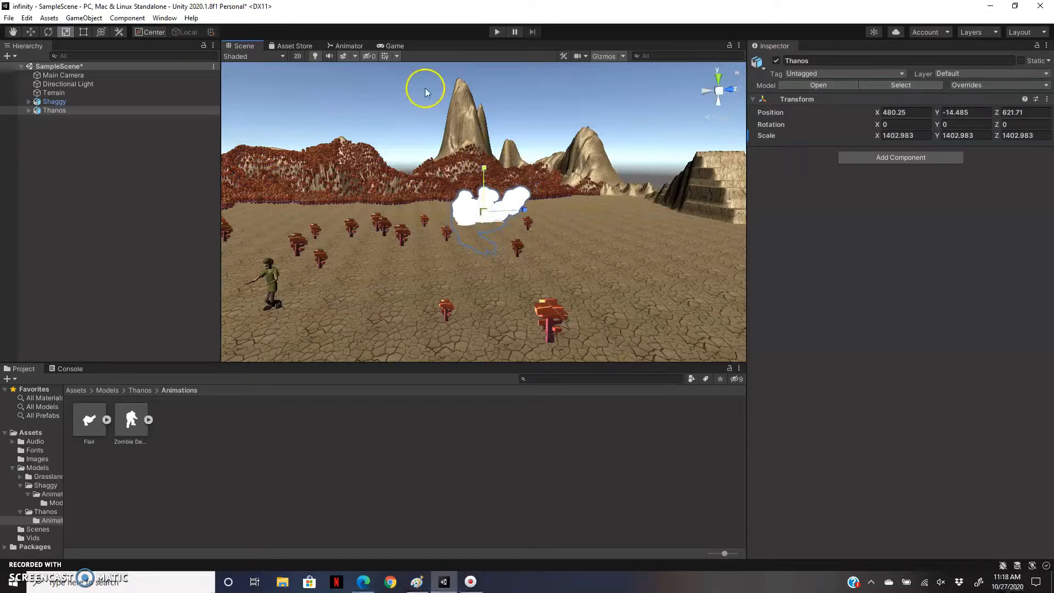
click(396, 45)
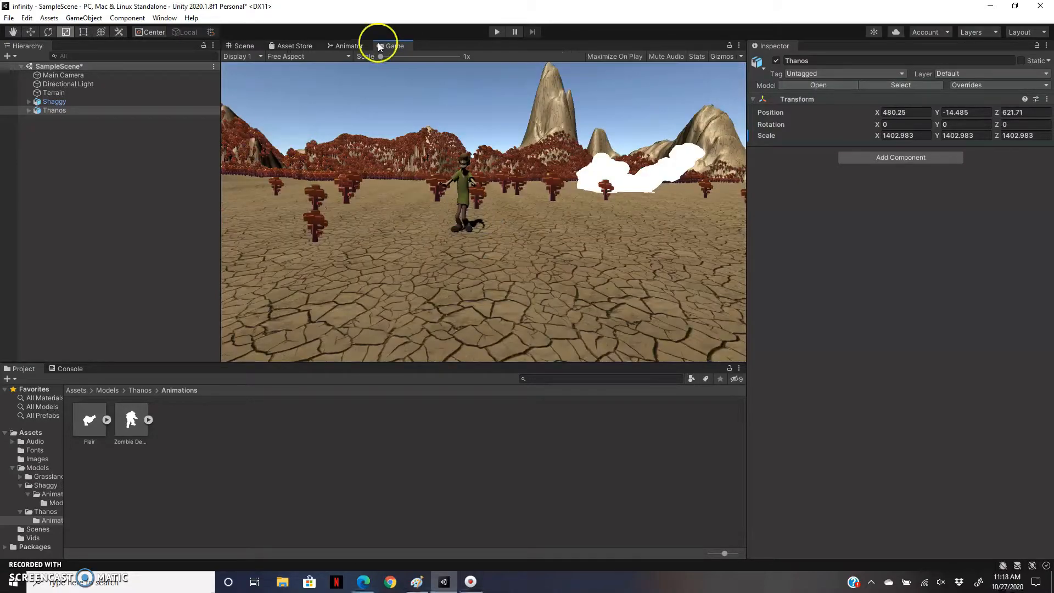
click(244, 46)
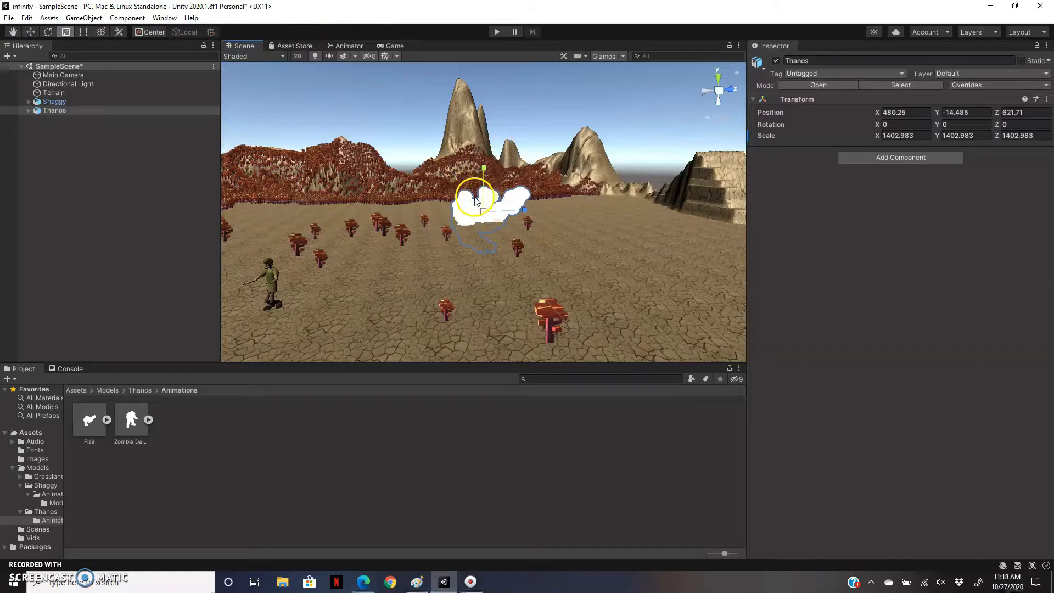
Raise Thanos to about Y 9.4, rotate him to about -68.5 degrees around Y, and check the Game view.
key(w)
drag(476, 206, 482, 183)
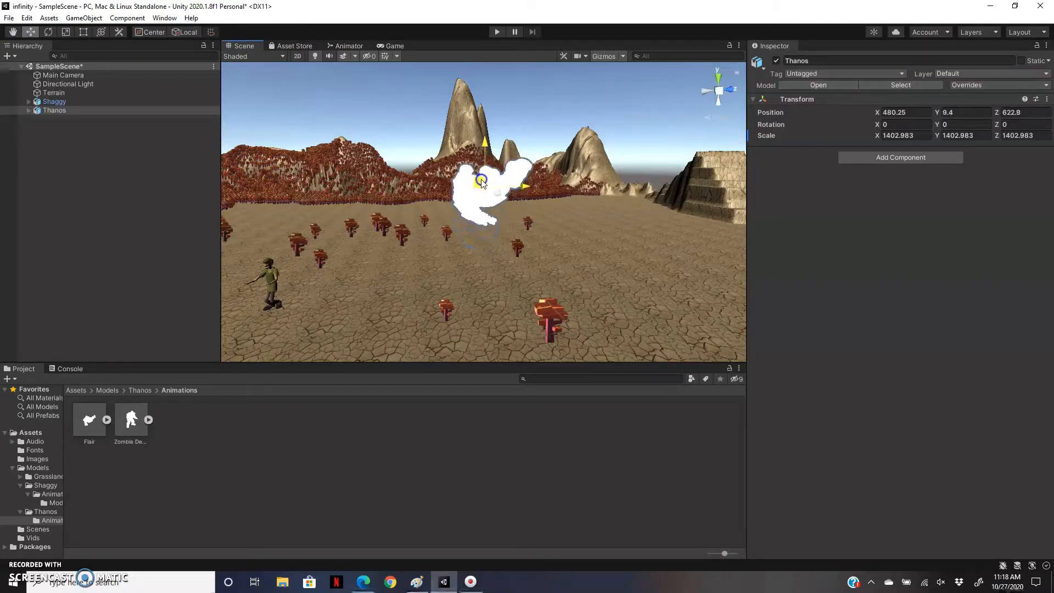
key(e)
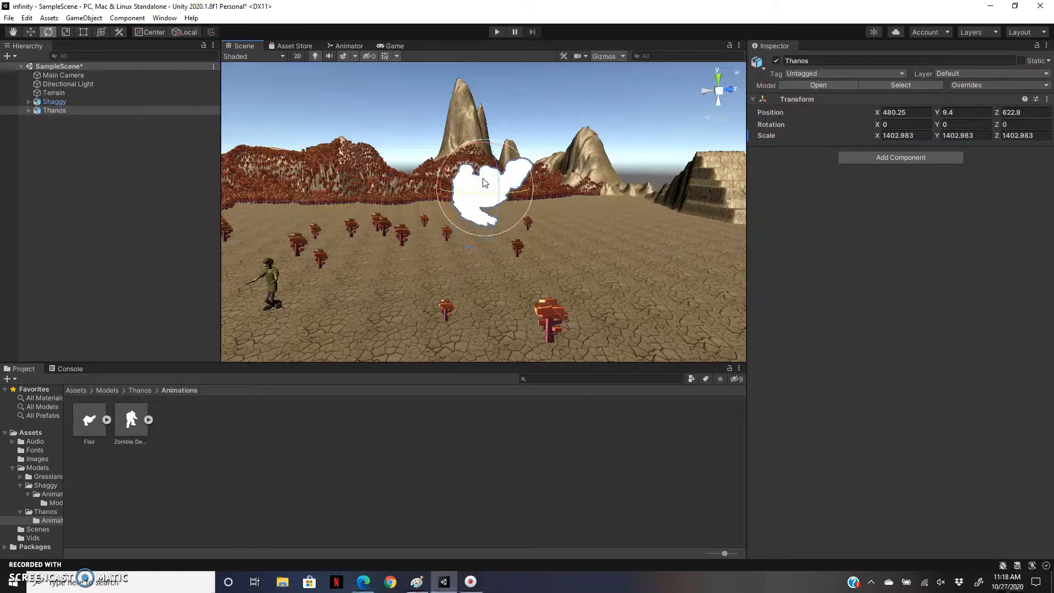
drag(514, 196, 598, 153)
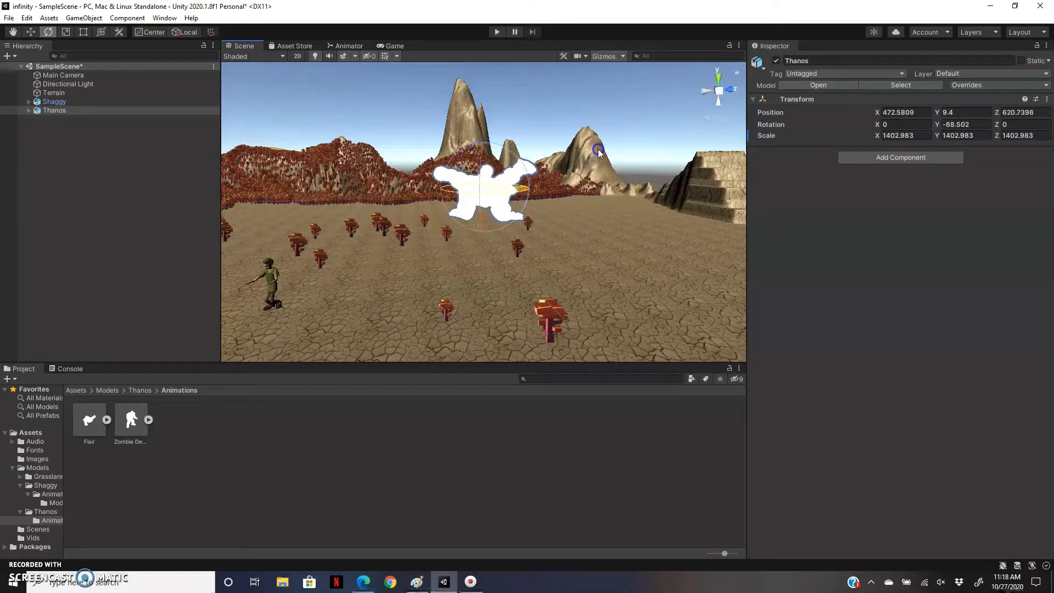
click(394, 46)
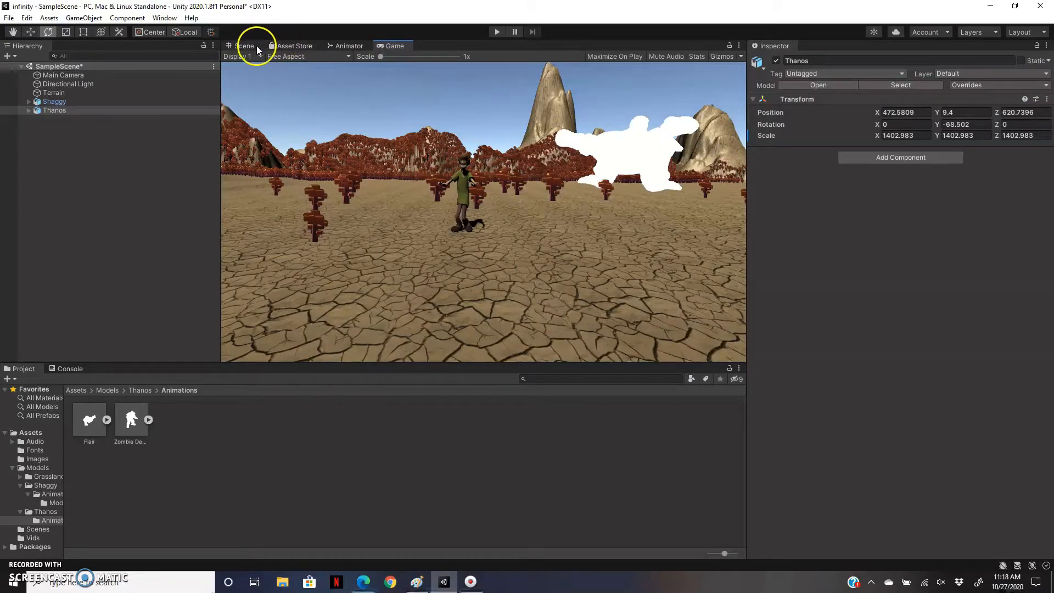
click(239, 46)
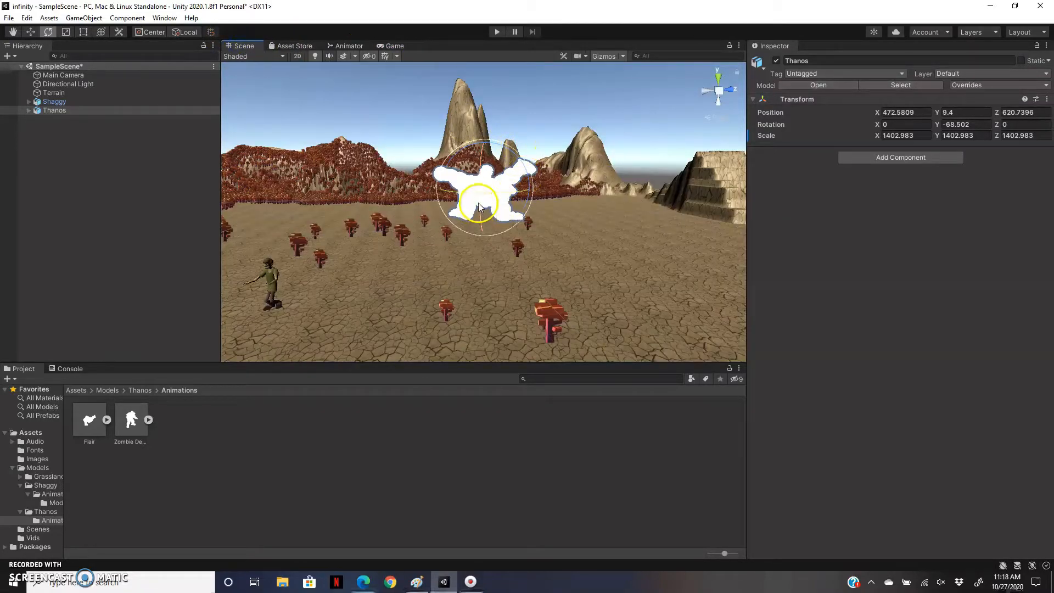
Lower Thanos slightly to about X 472.6, Y 8.9, Z 620.7 and check his placement in the Game view.
key(w)
drag(492, 187, 493, 190)
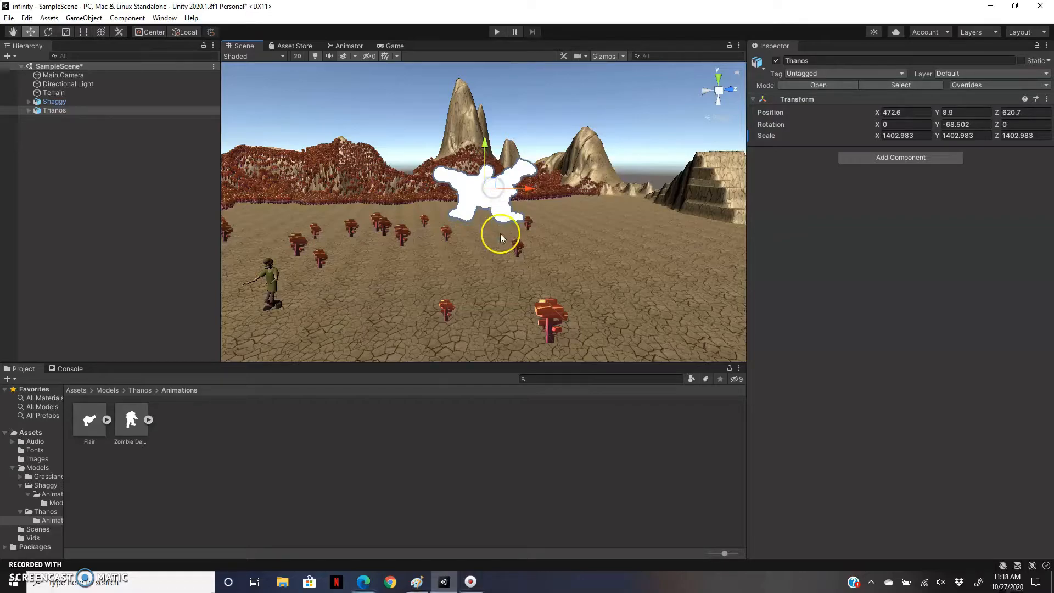
click(392, 45)
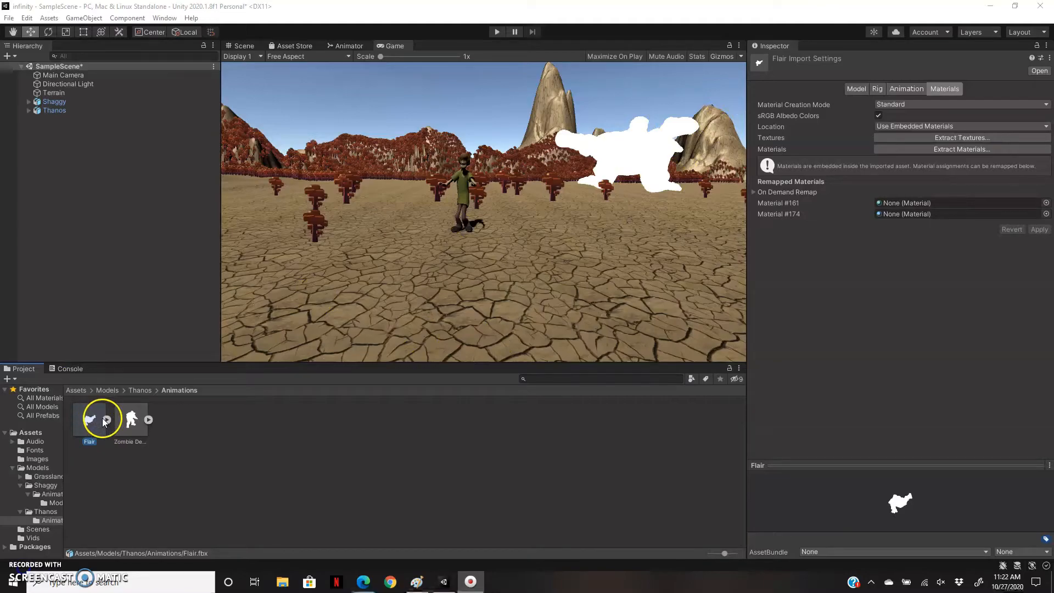
Extract the Flair model's textures into the Thanos Animations folder and fix the normal map settings.
click(106, 420)
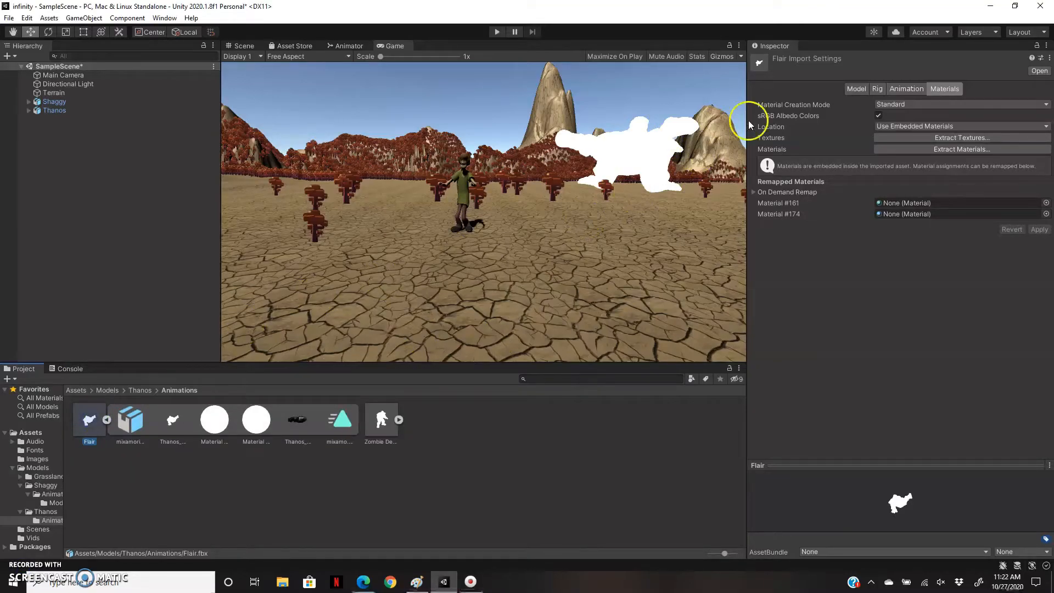
click(934, 138)
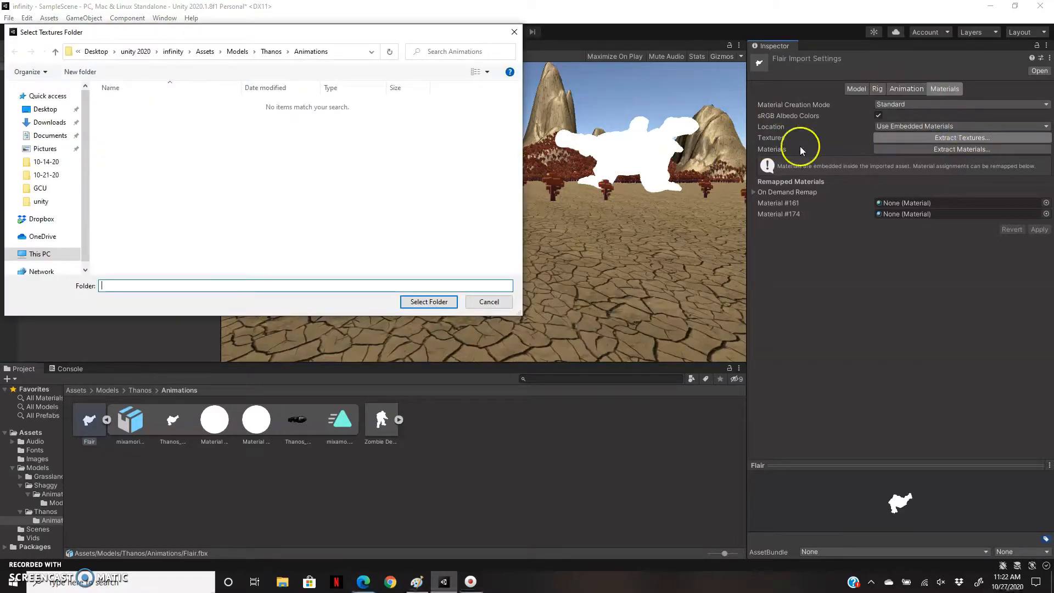
click(430, 301)
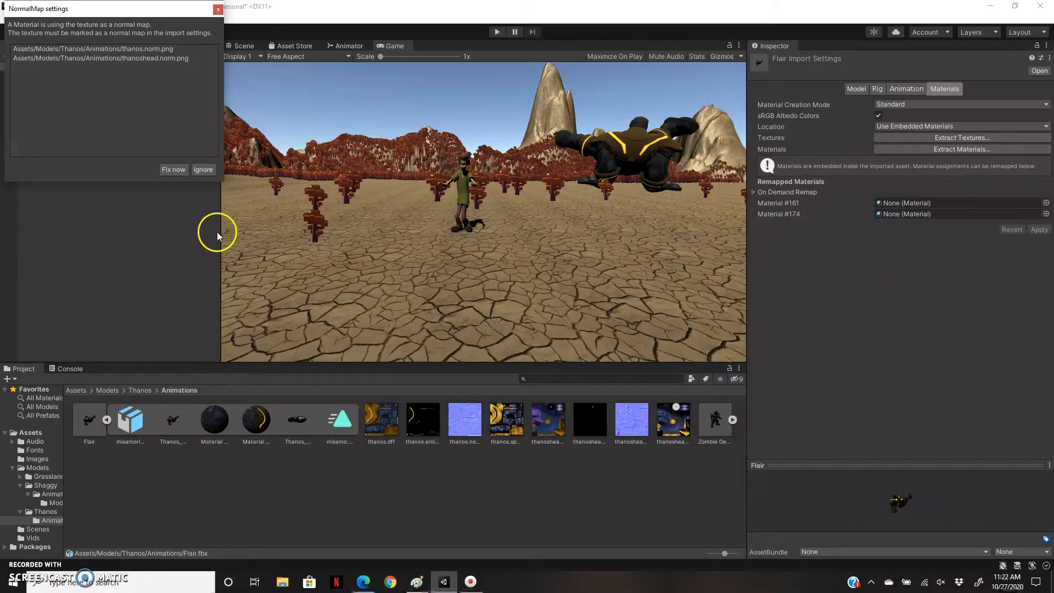
click(174, 170)
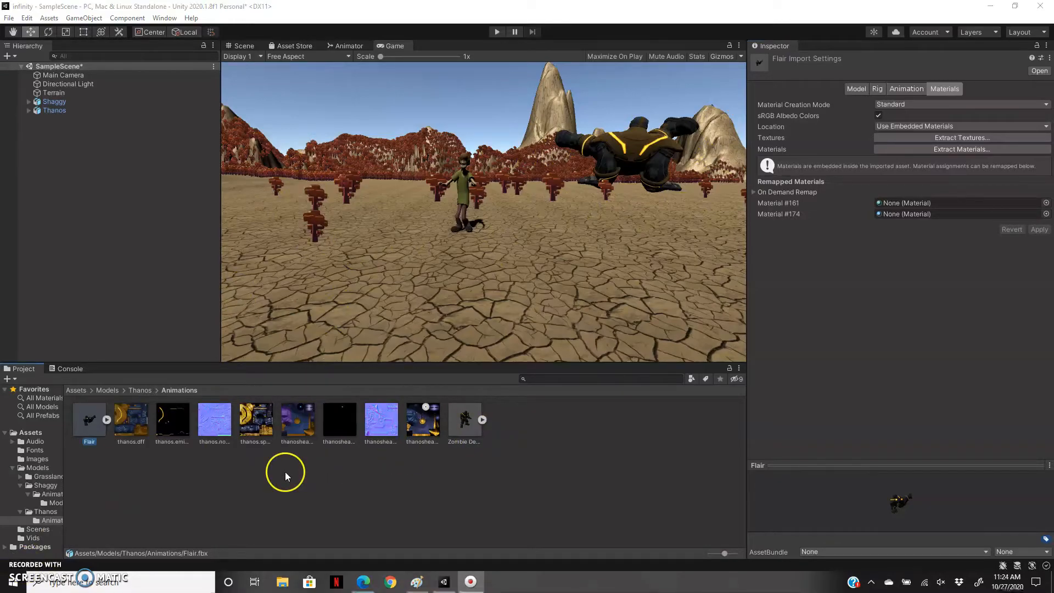
Create an Animator Controller named Thanomator in the Thanos Animations folder and assign it to Thanos in the hierarchy.
right_click(285, 472)
mouse_move(361, 189)
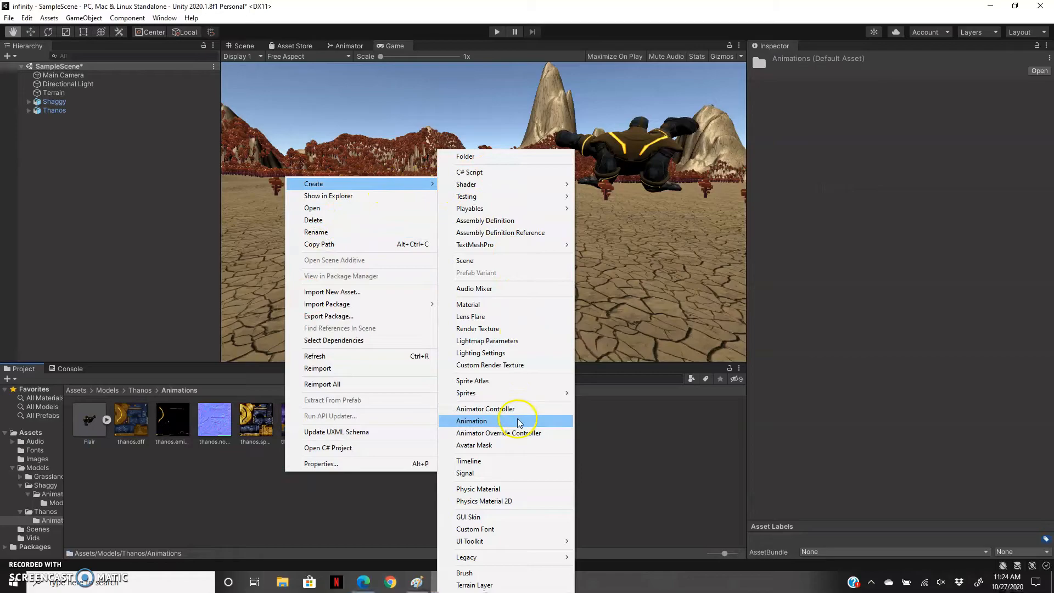
click(531, 411)
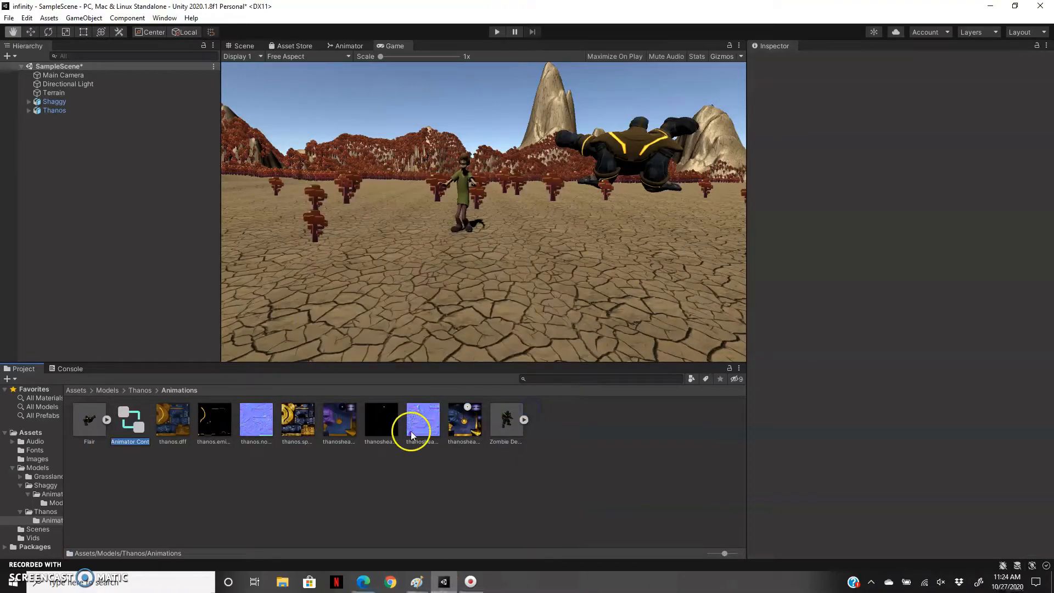
click(147, 442)
key(BackSpace)
key(BackSpace)
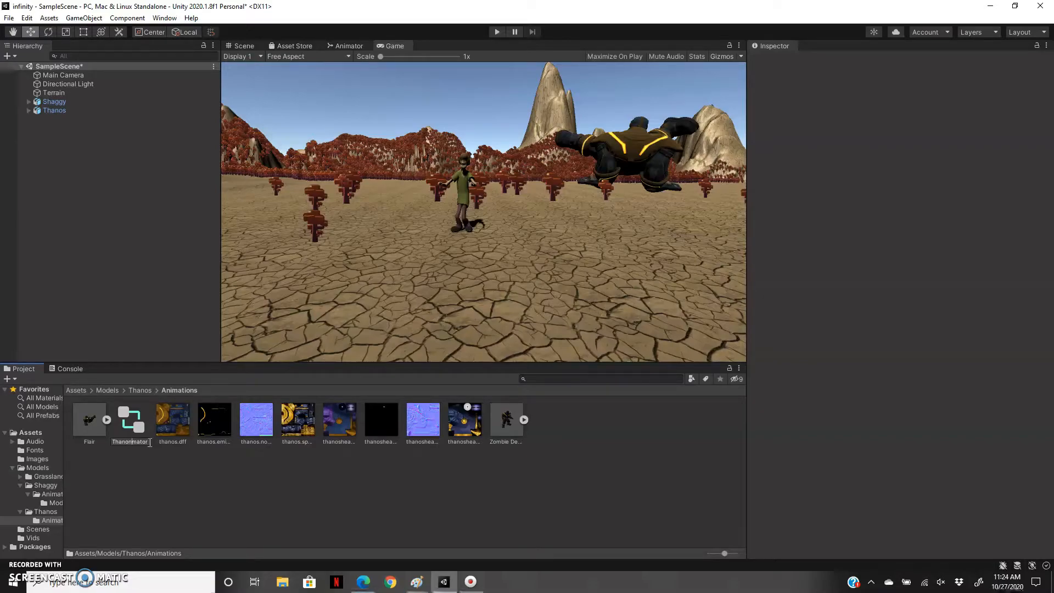
click(112, 461)
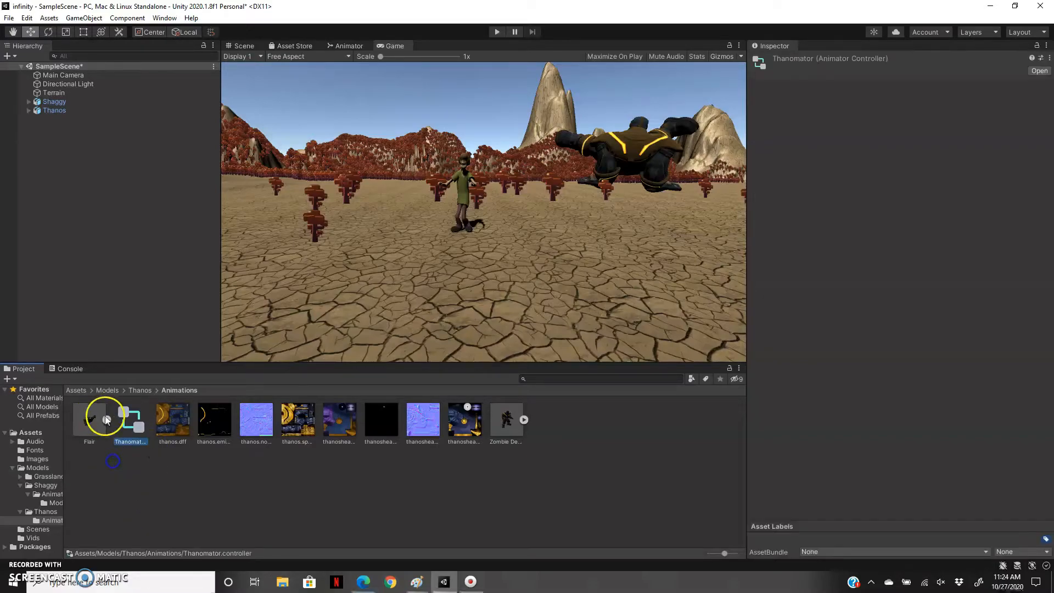
drag(134, 427, 60, 113)
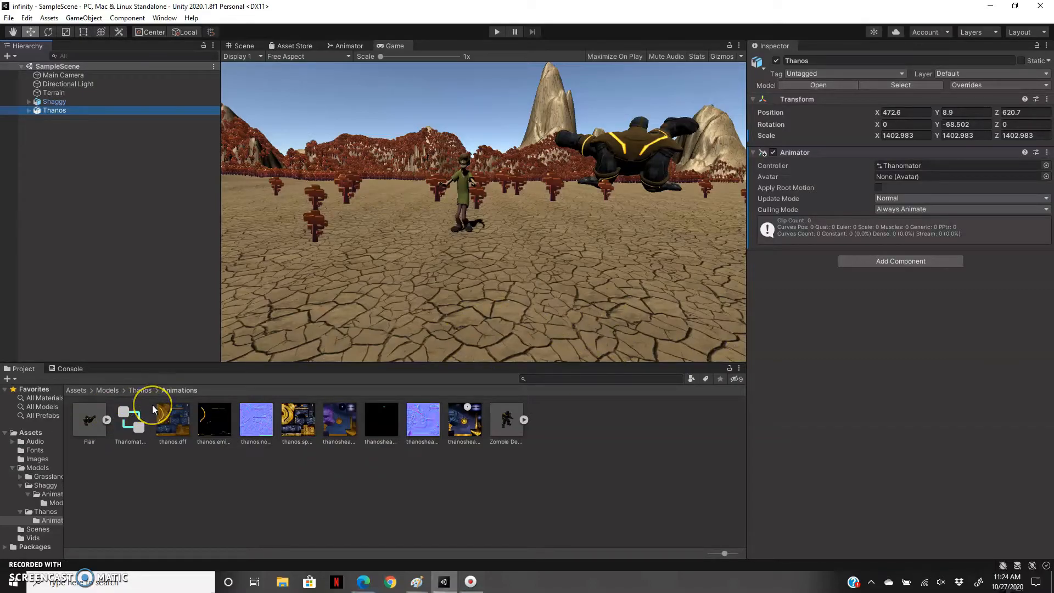
drag(164, 416, 119, 425)
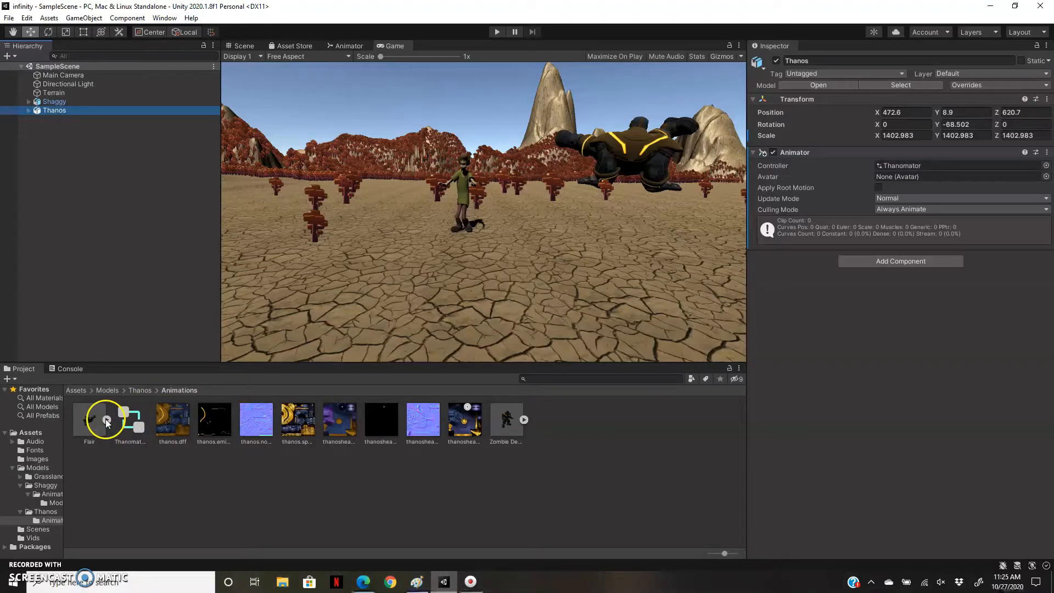
Duplicate the mixamorig:Hips object inside the Flair model twice and select the second copy in the scene hierarchy.
click(106, 419)
click(123, 426)
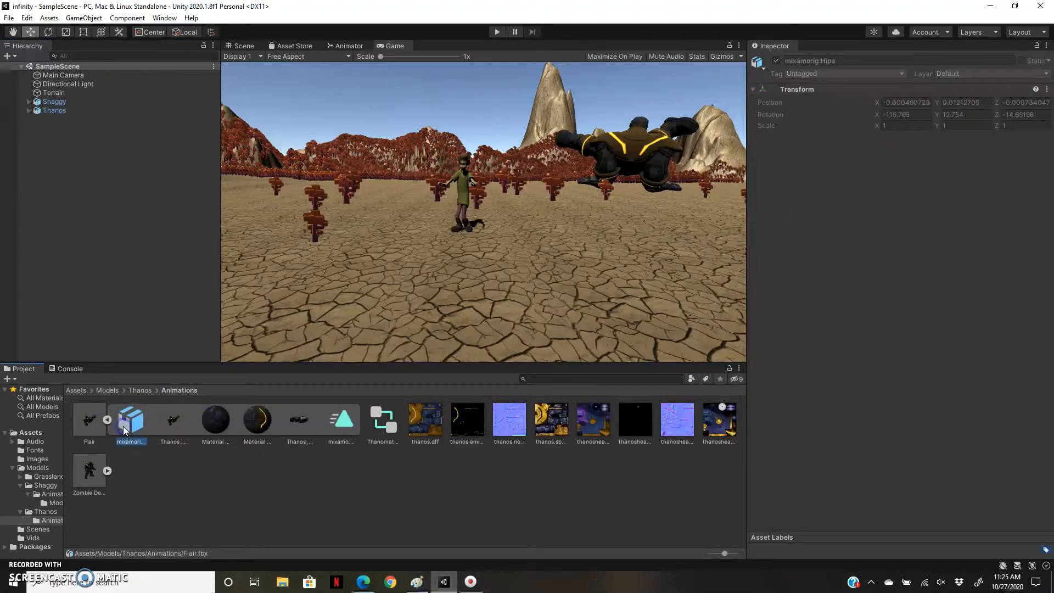
key(ctrl+d)
click(144, 519)
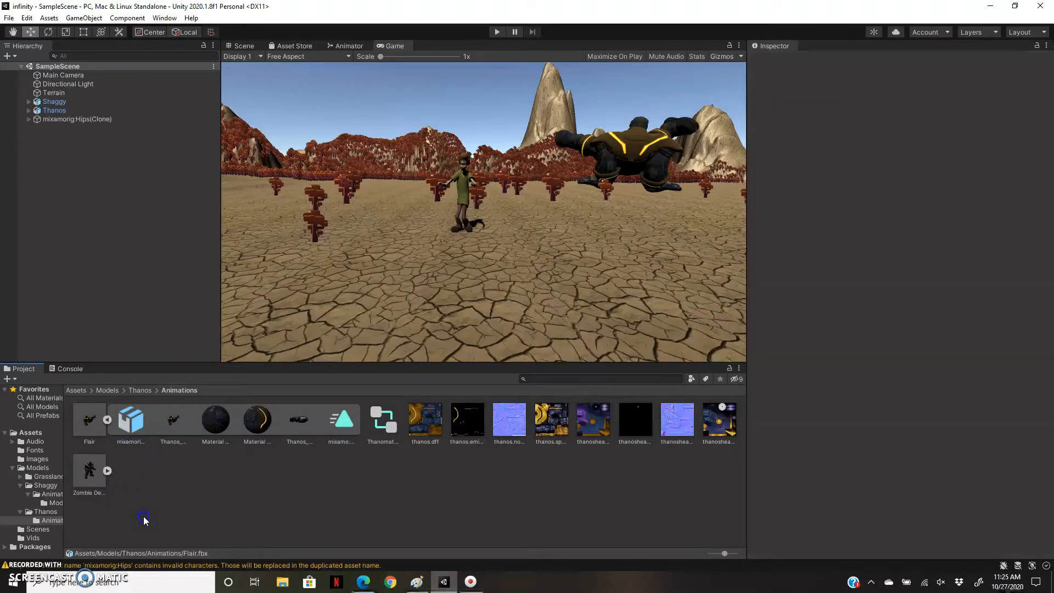
click(82, 120)
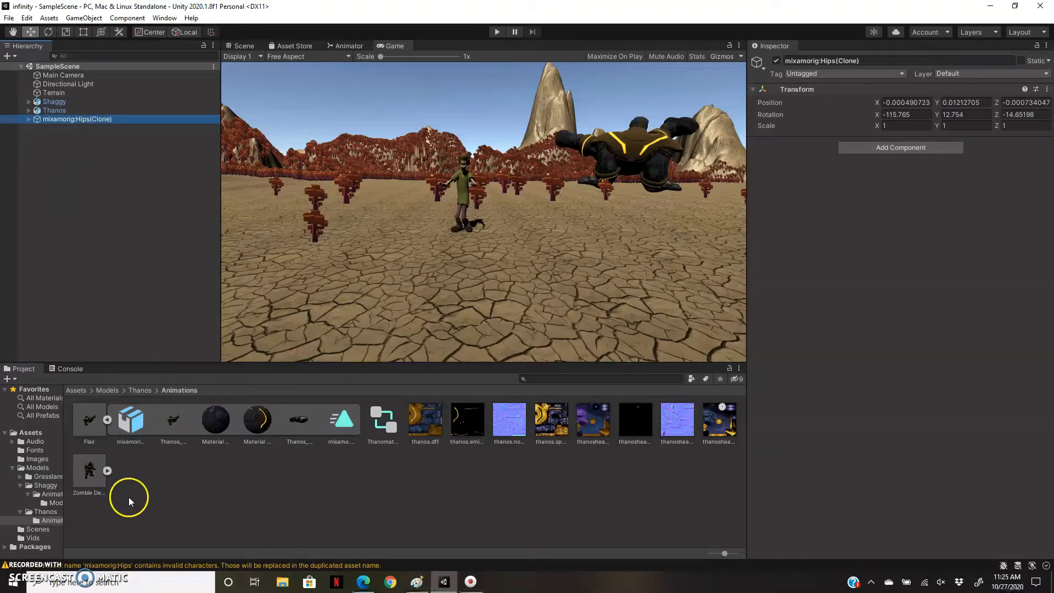
click(132, 418)
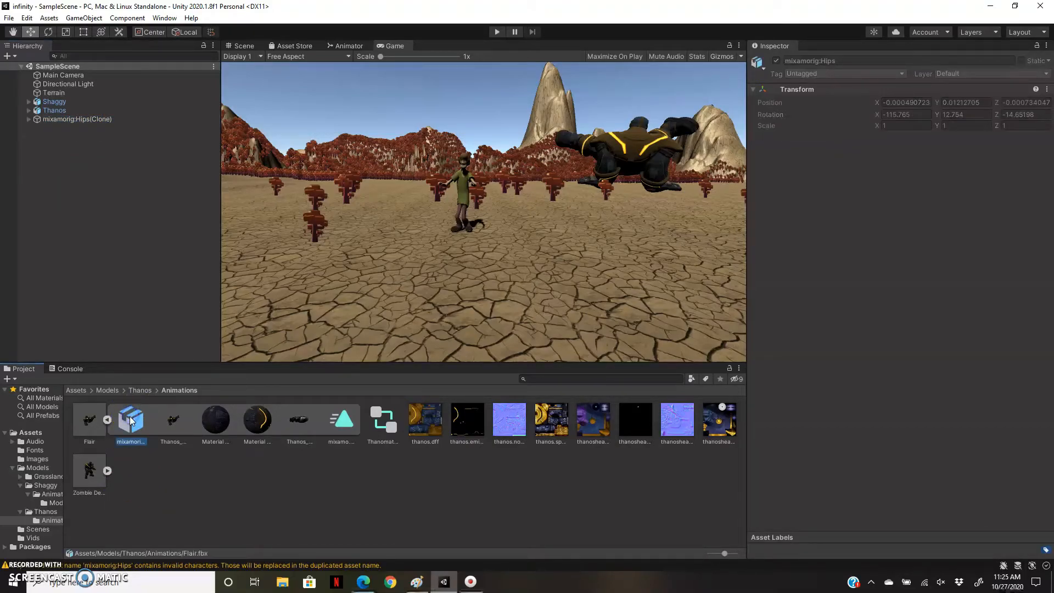
key(ctrl+d)
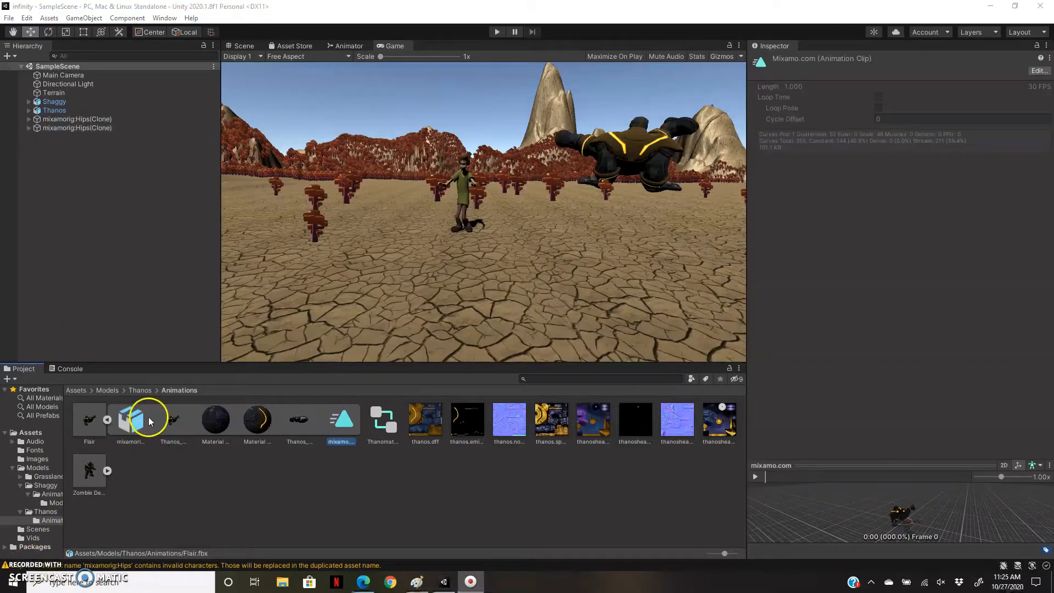
click(81, 129)
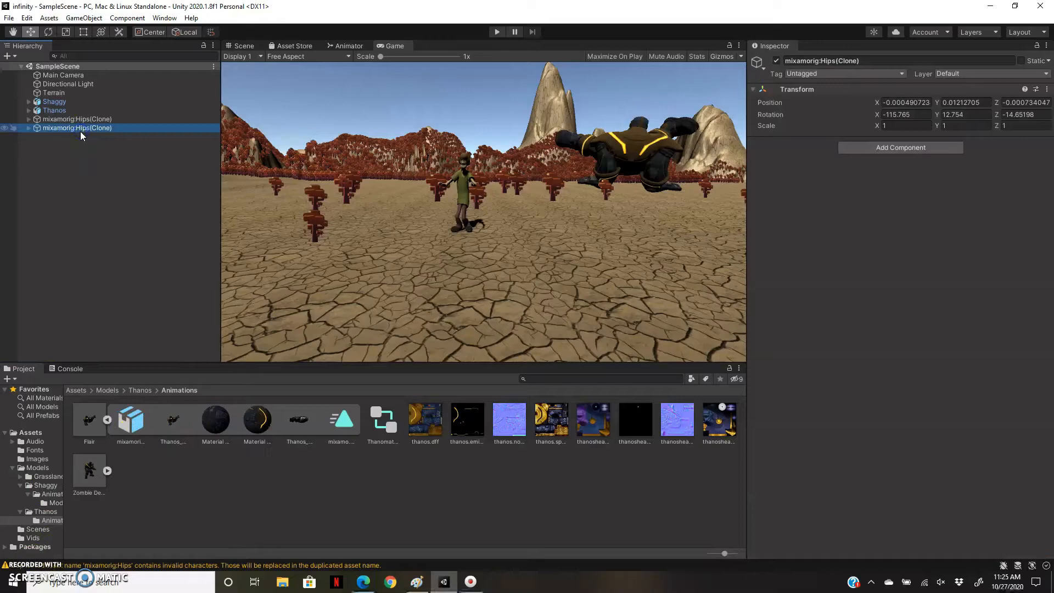
Delete both mixamorig:Hips(Clone) copies from the scene hierarchy.
ctrl+click(81, 119)
right_click(88, 124)
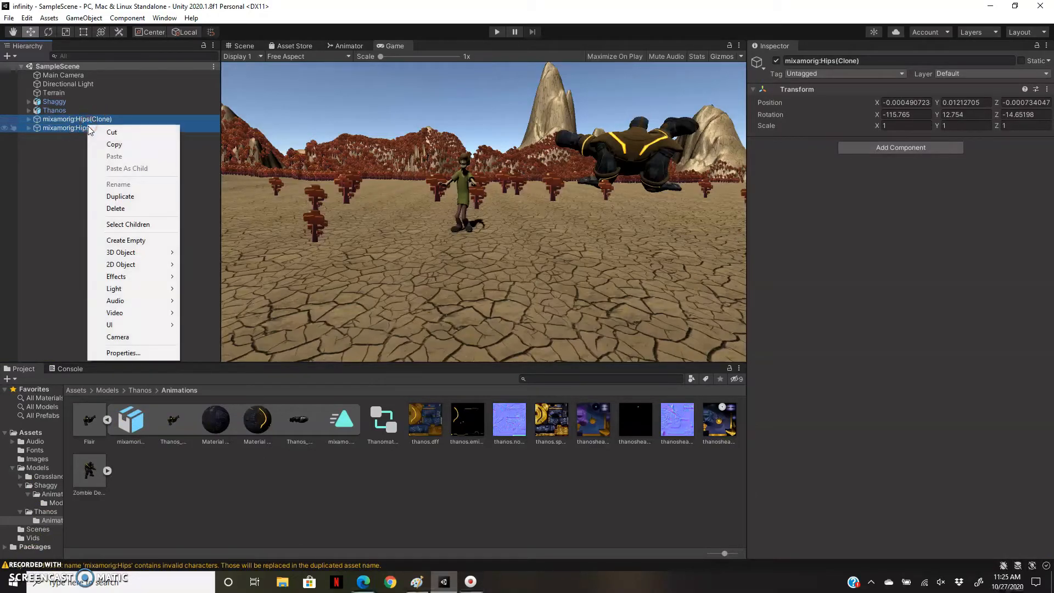
click(115, 208)
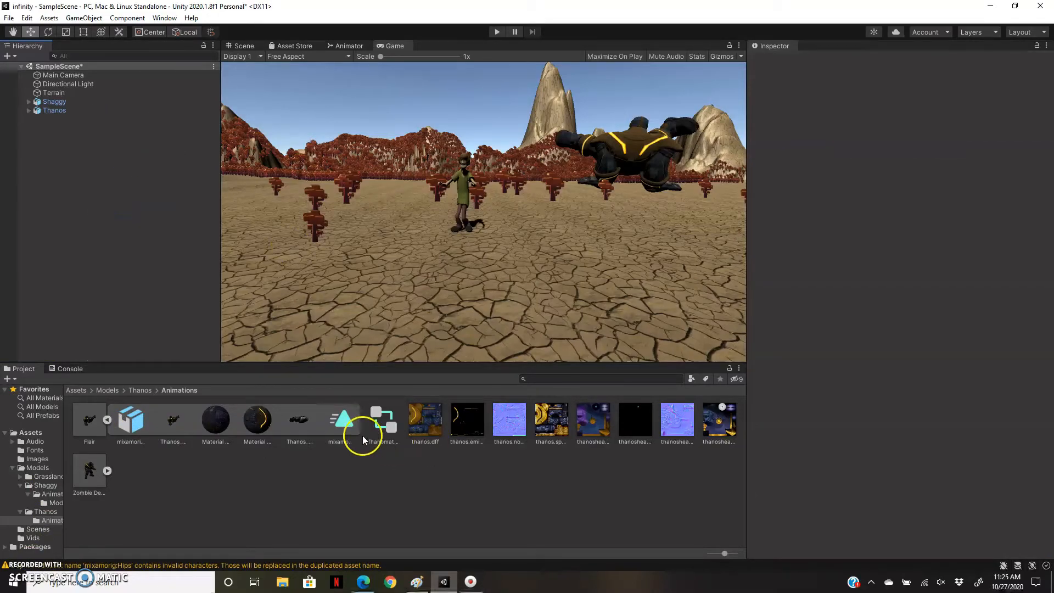
Duplicate the mixamo.com animation clip inside the Flair model and rename the copy Flair.
click(339, 418)
key(ctrl+d)
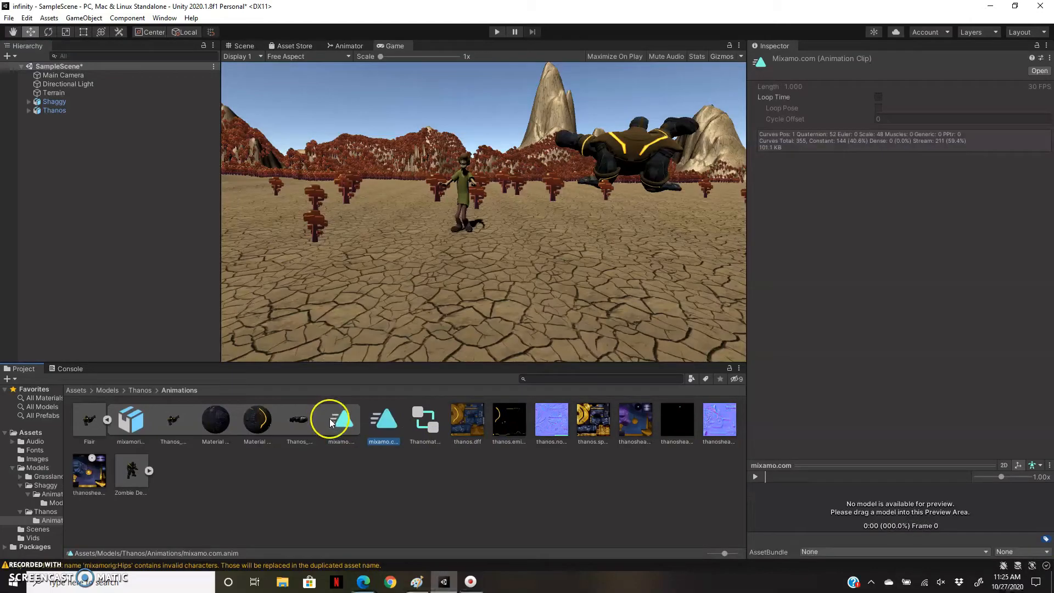
right_click(388, 445)
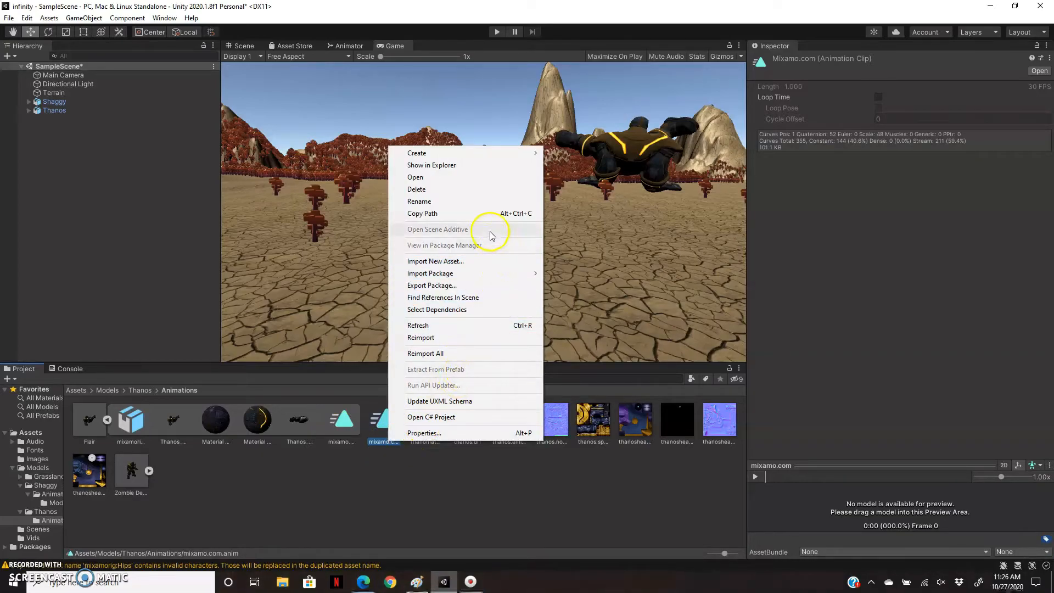
click(475, 203)
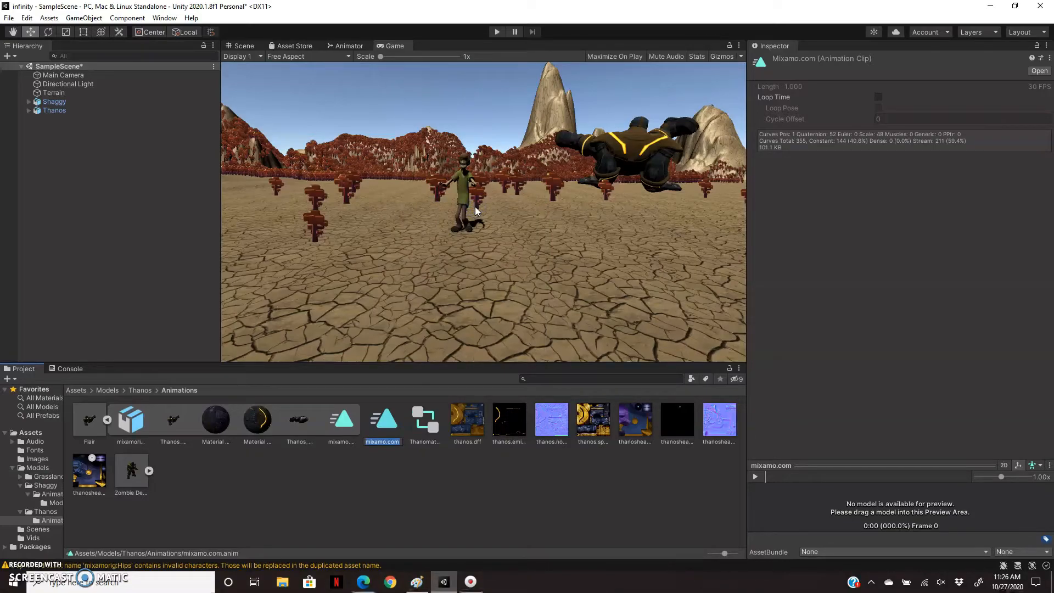
key(BackSpace)
key(Return)
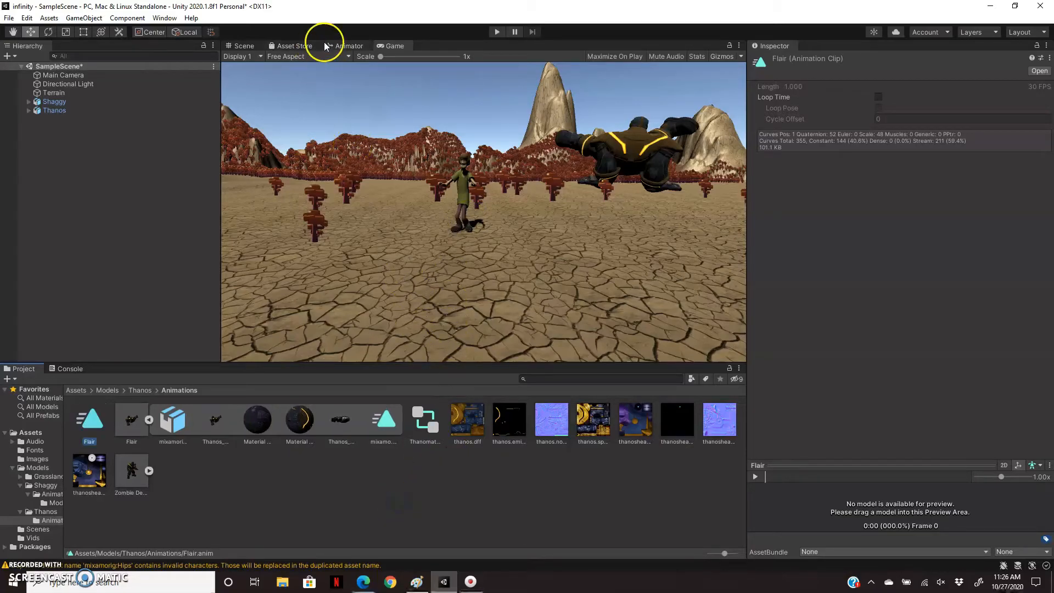
Show Thanos's Thanomator graph in the Animator and add the Flair clip to it as the default state.
click(346, 45)
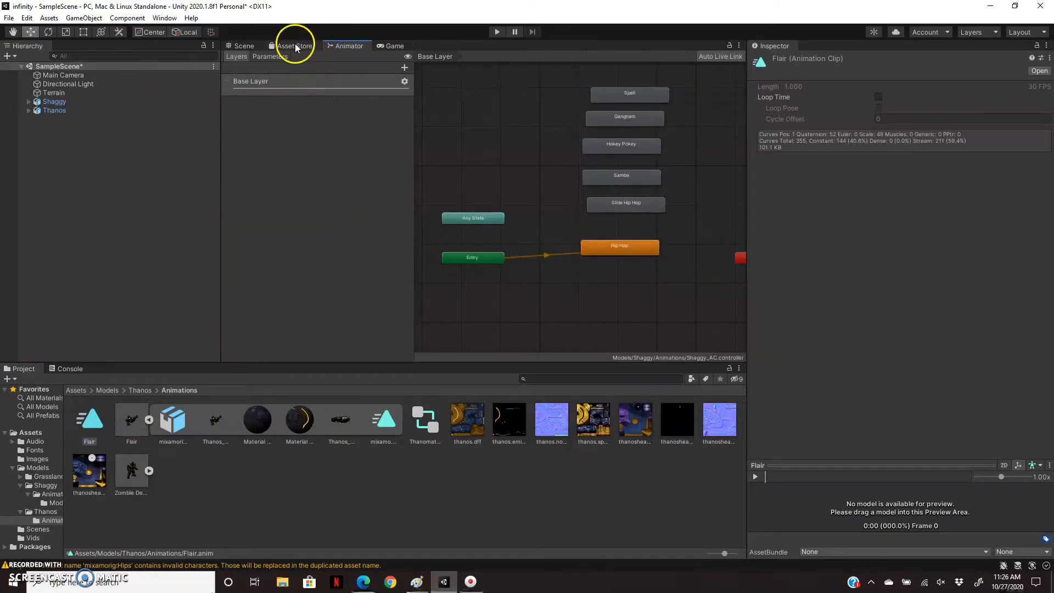
click(65, 110)
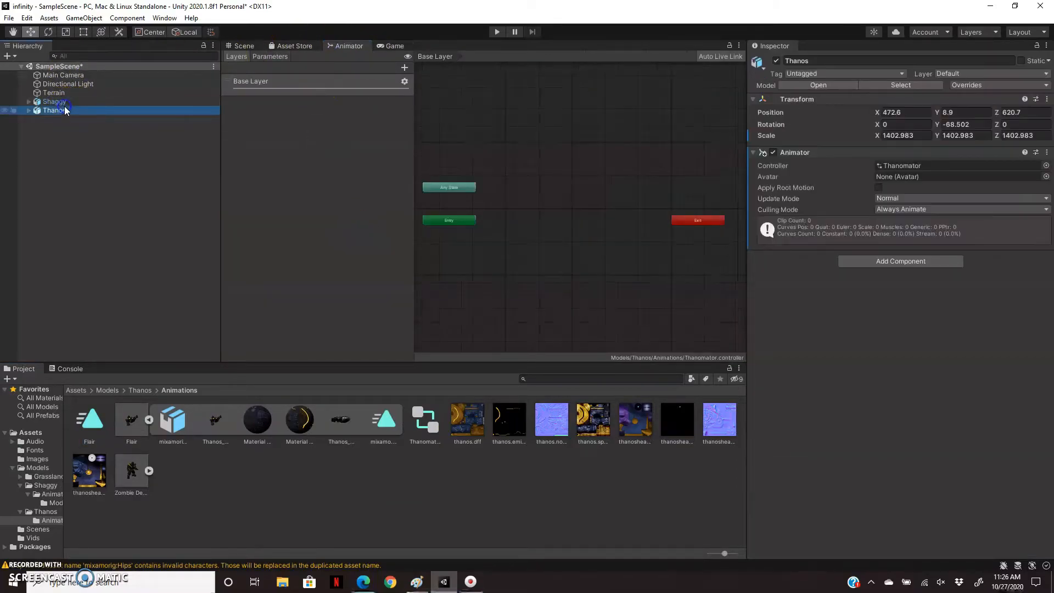
drag(179, 439, 805, 190)
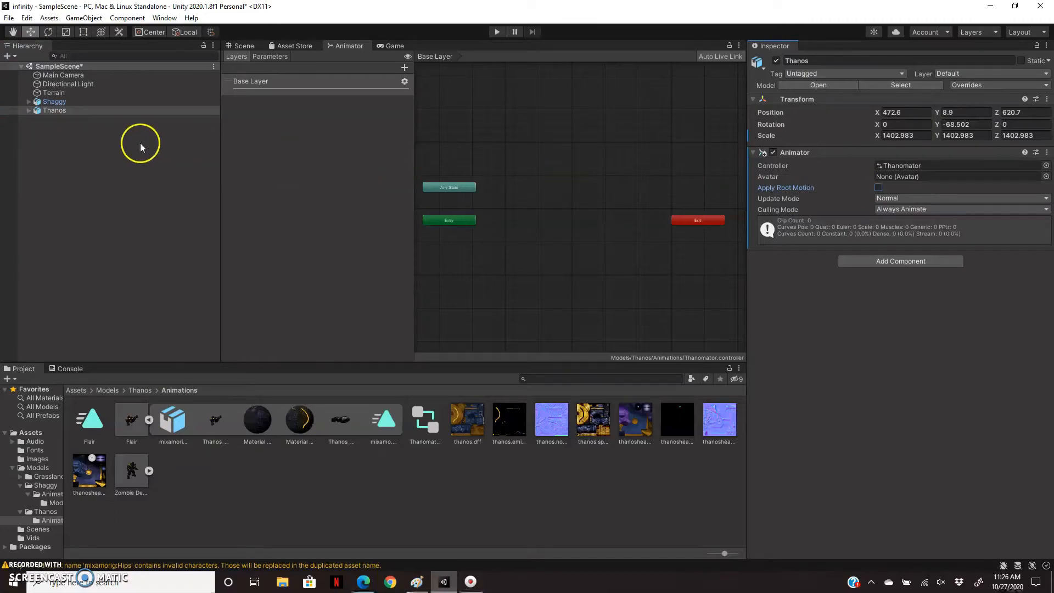
click(55, 101)
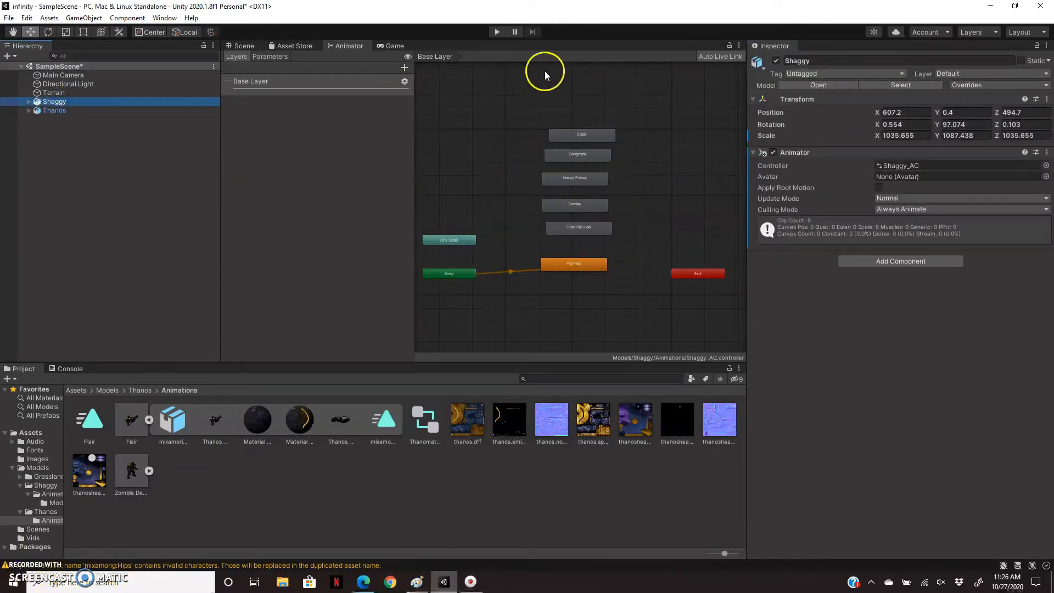
click(65, 109)
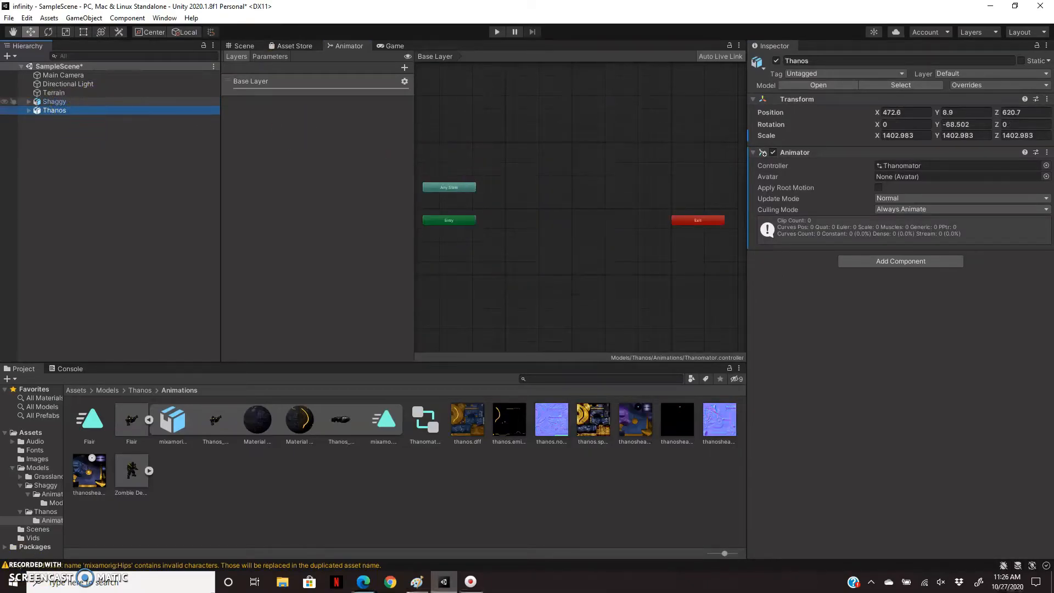
click(53, 103)
click(54, 110)
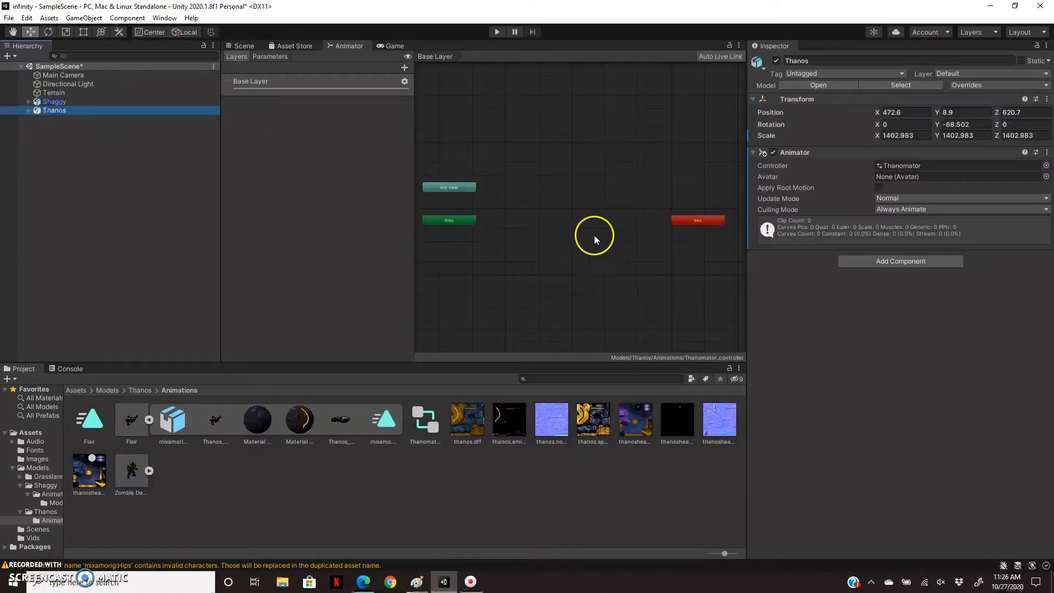
drag(91, 418, 560, 206)
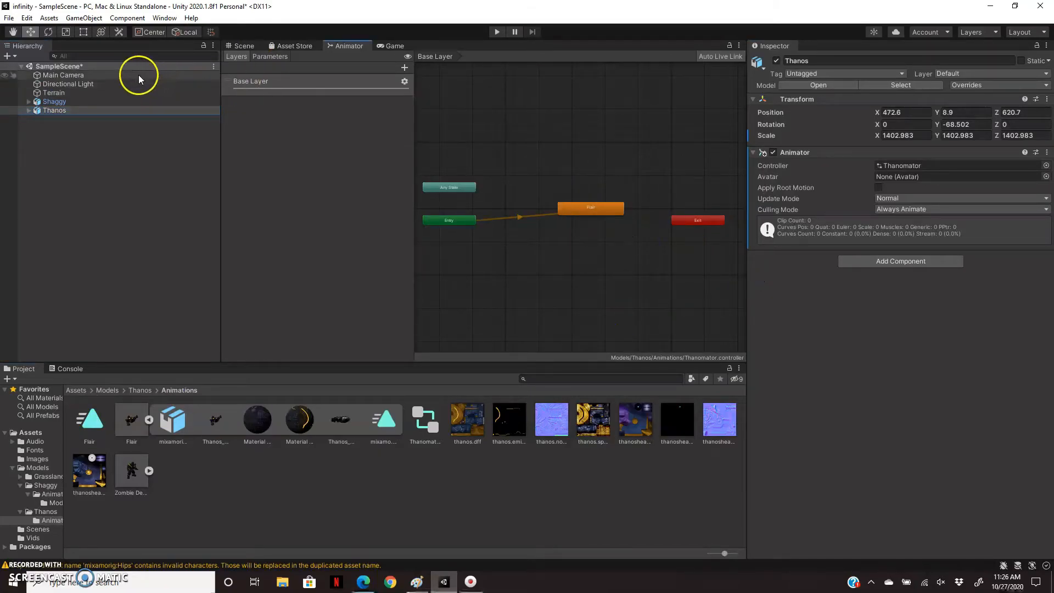
Compare the Animator graphs of Shaggy and Thanos, and play the scene briefly to test the Flair animation.
click(69, 105)
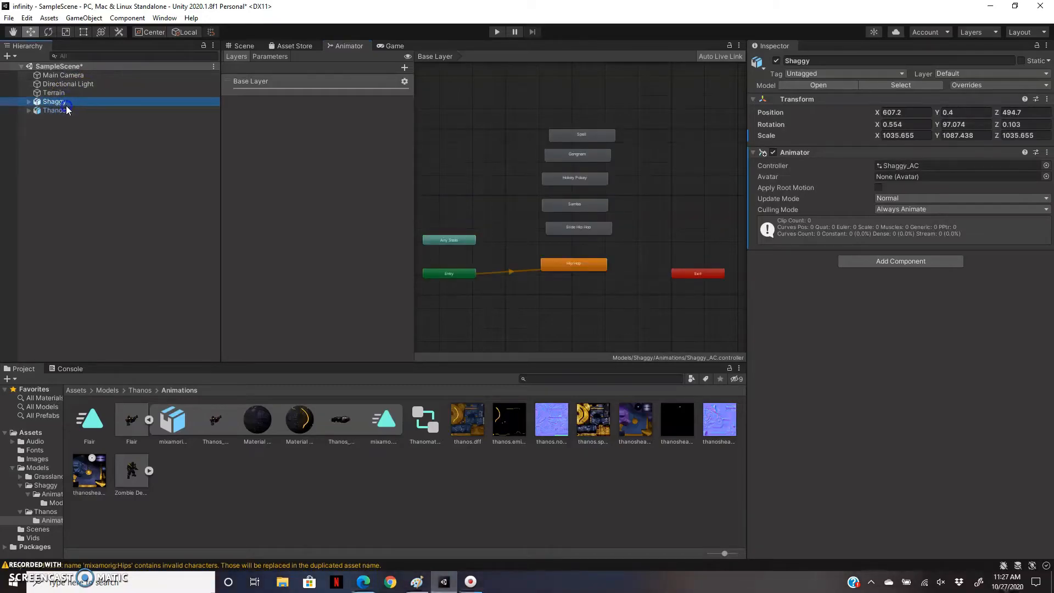
click(56, 113)
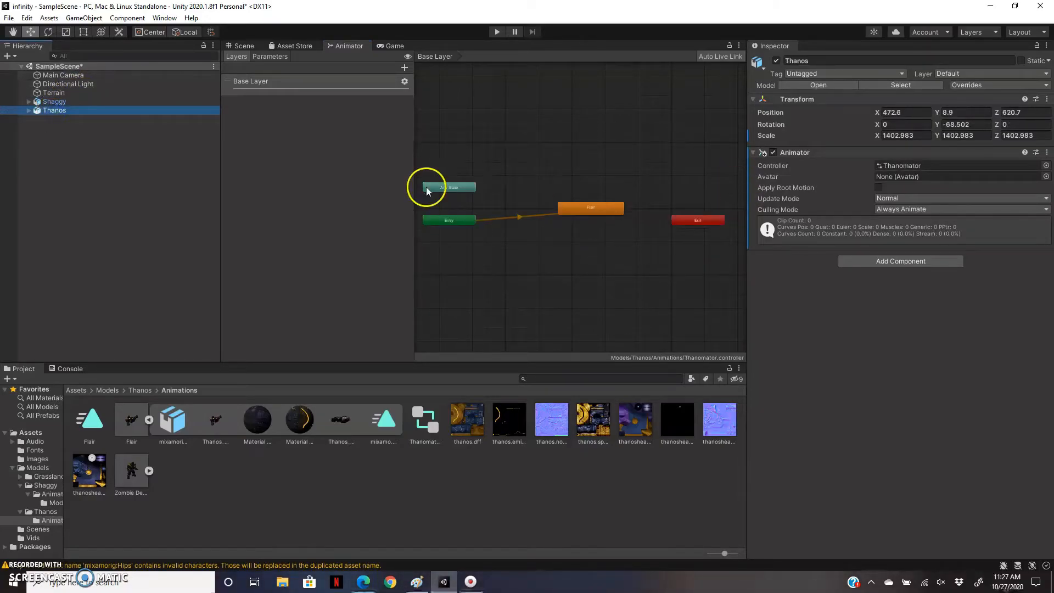
click(497, 33)
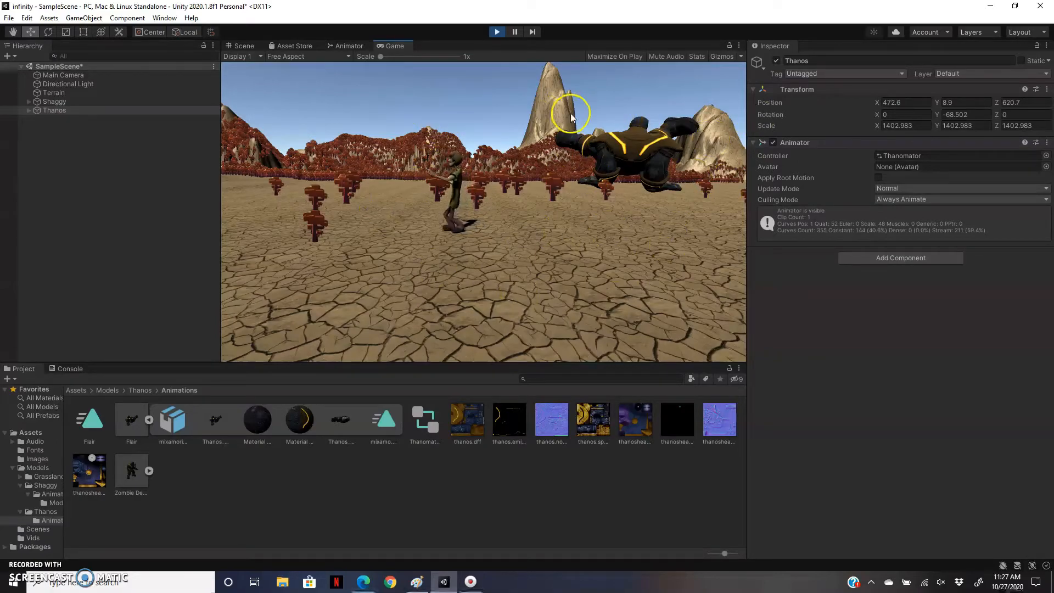
click(496, 33)
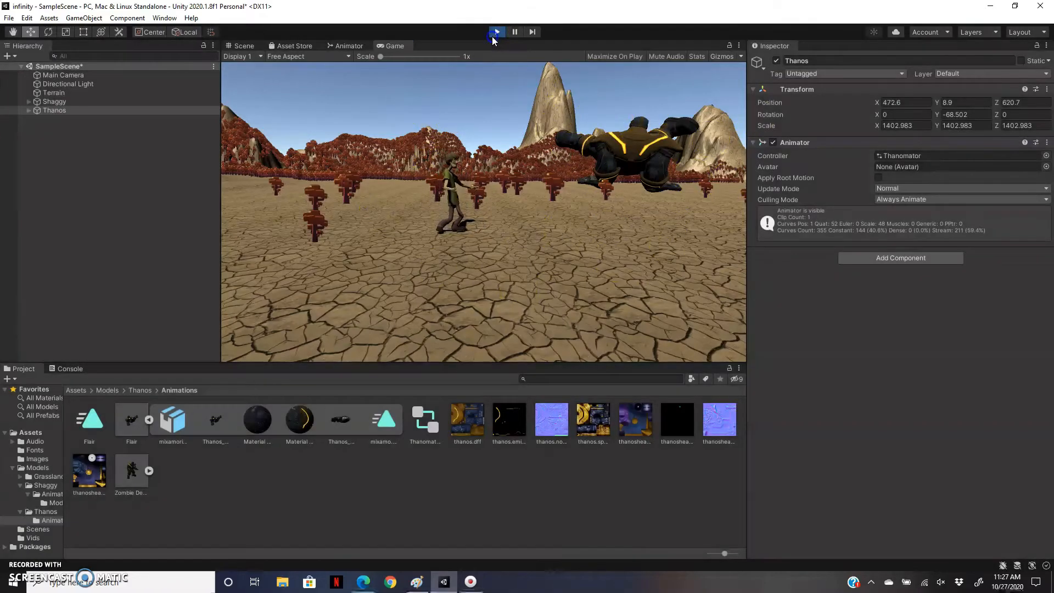
Enable Loop Time on the Flair animation clip and play the scene to test the looping.
click(94, 417)
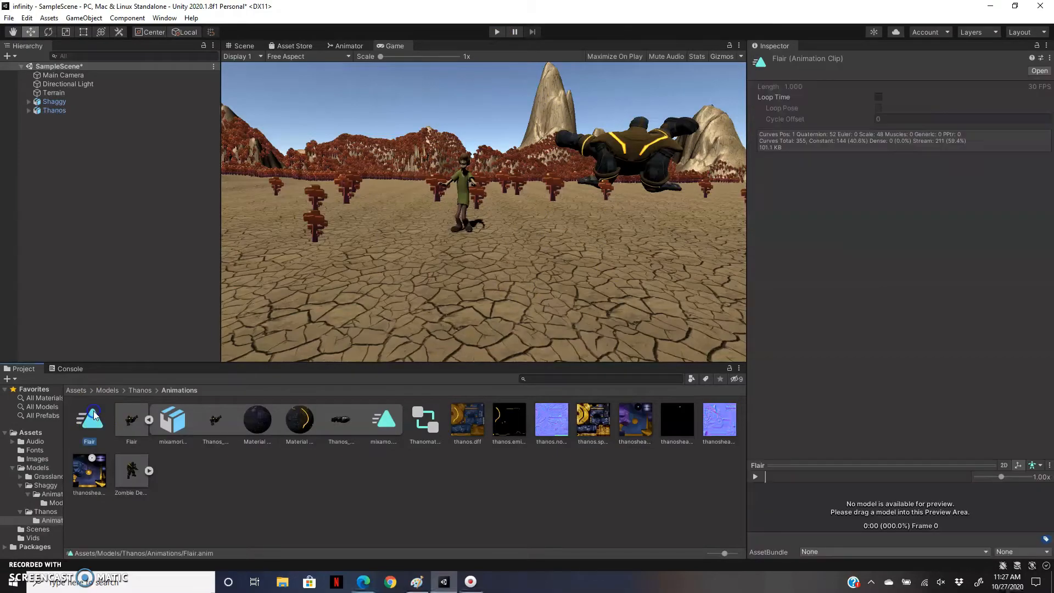
click(878, 97)
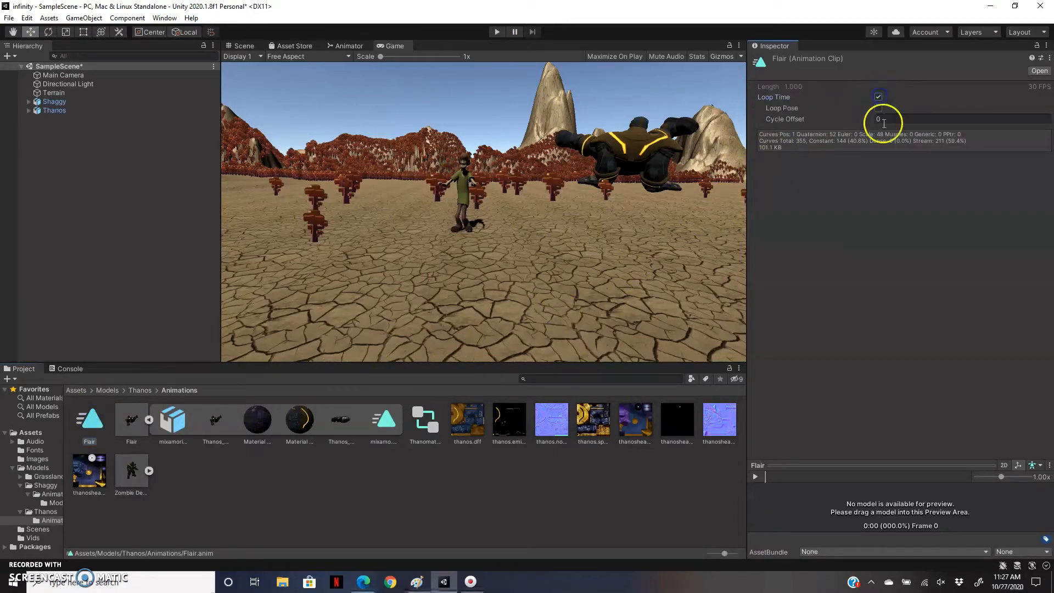
click(496, 32)
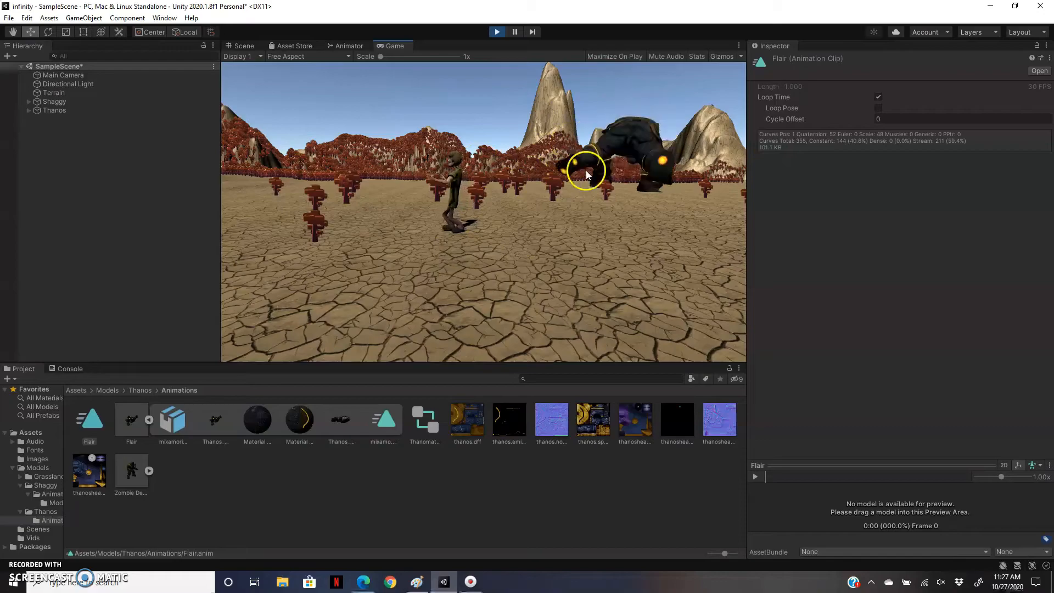
click(495, 32)
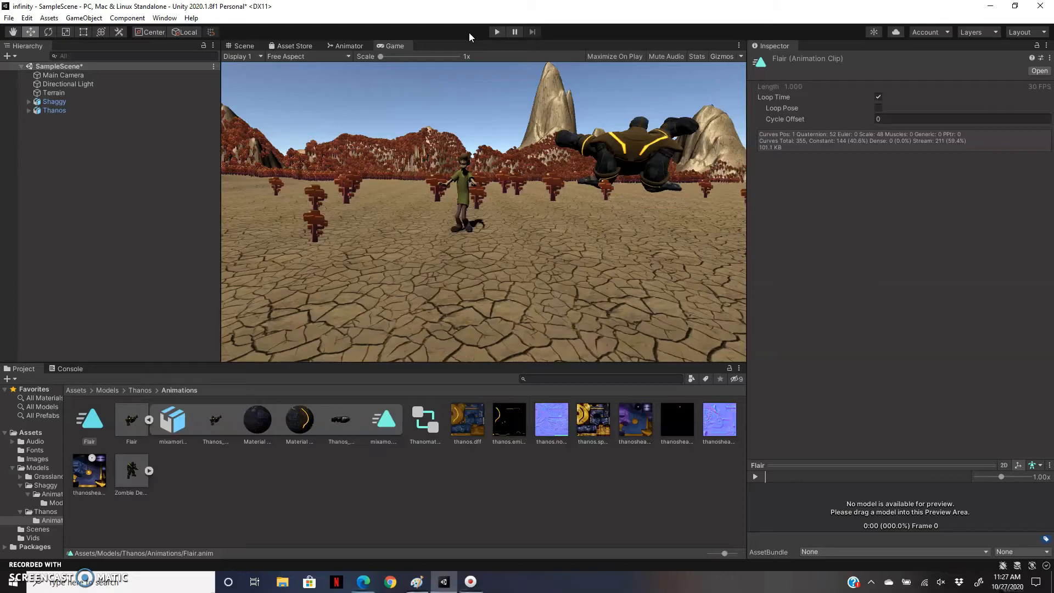
Run the scene once more to review Shaggy and Thanos dancing together, and stop playback.
click(387, 172)
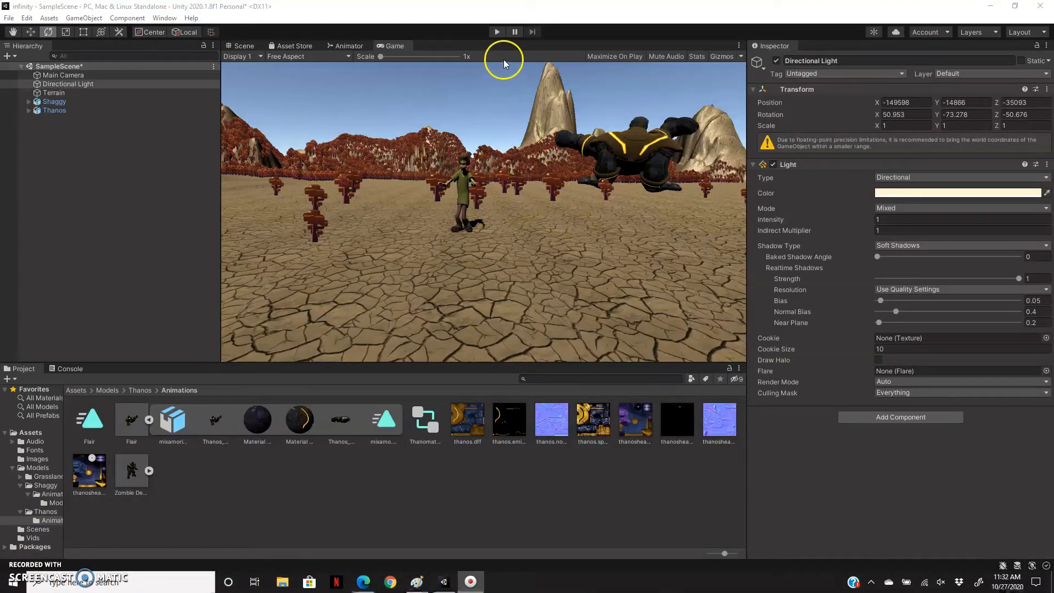
click(497, 34)
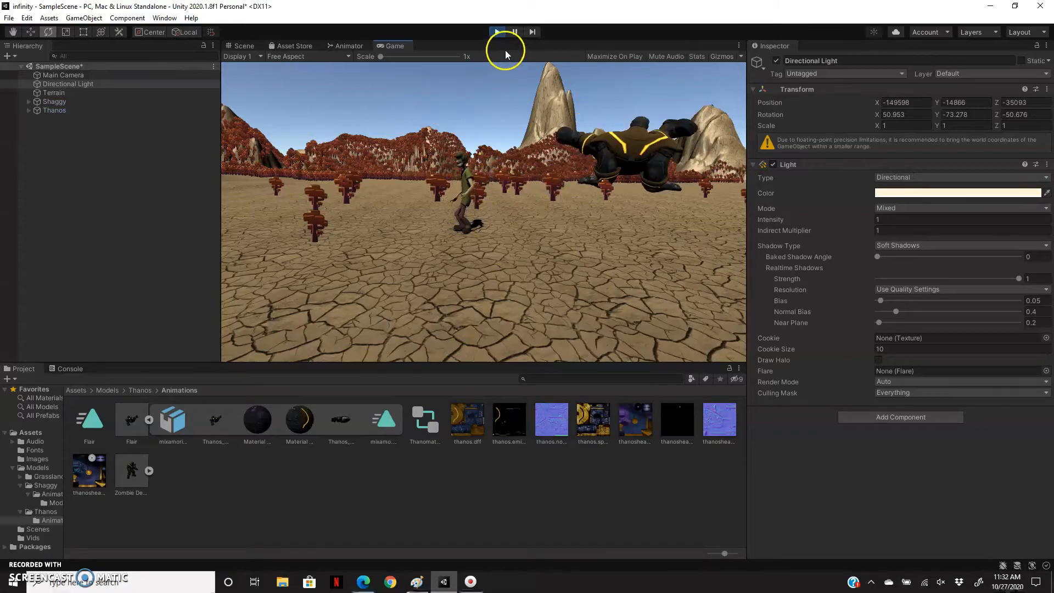
click(499, 34)
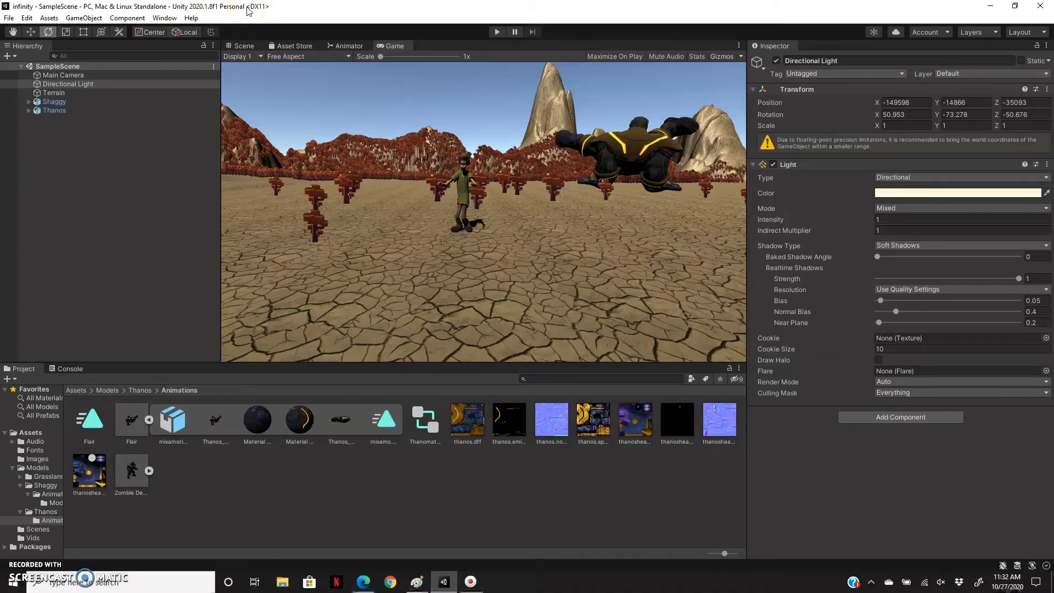
Add a new Audio Source object to the scene hierarchy.
click(106, 147)
right_click(106, 147)
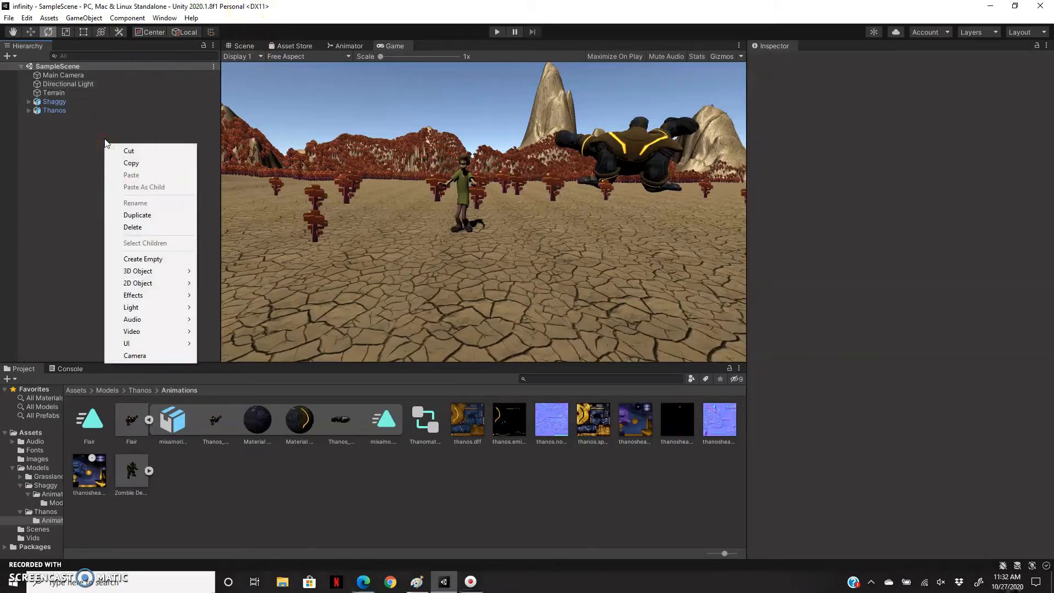
mouse_move(189, 319)
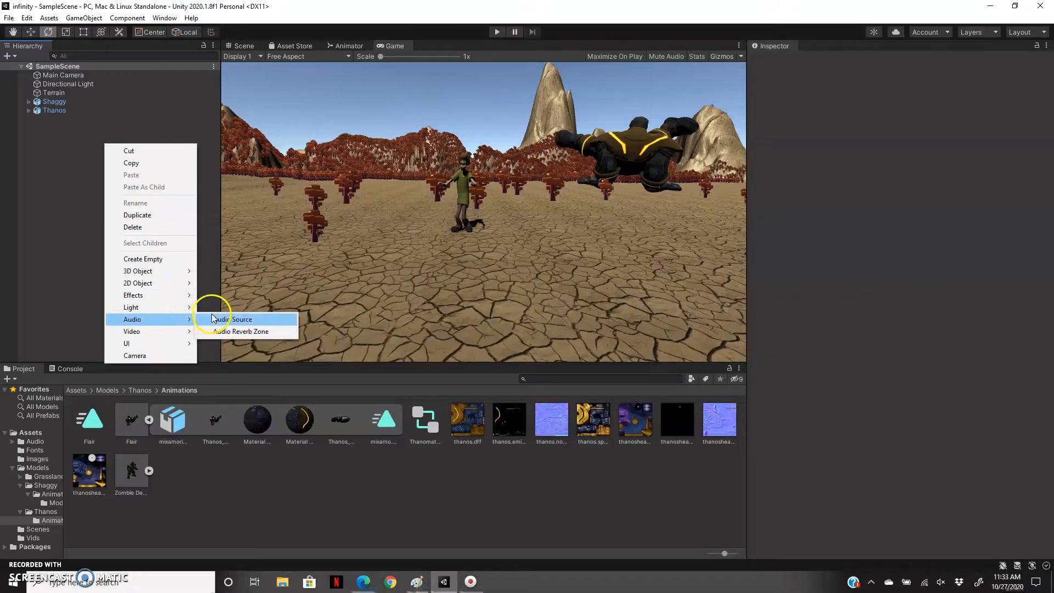
click(214, 319)
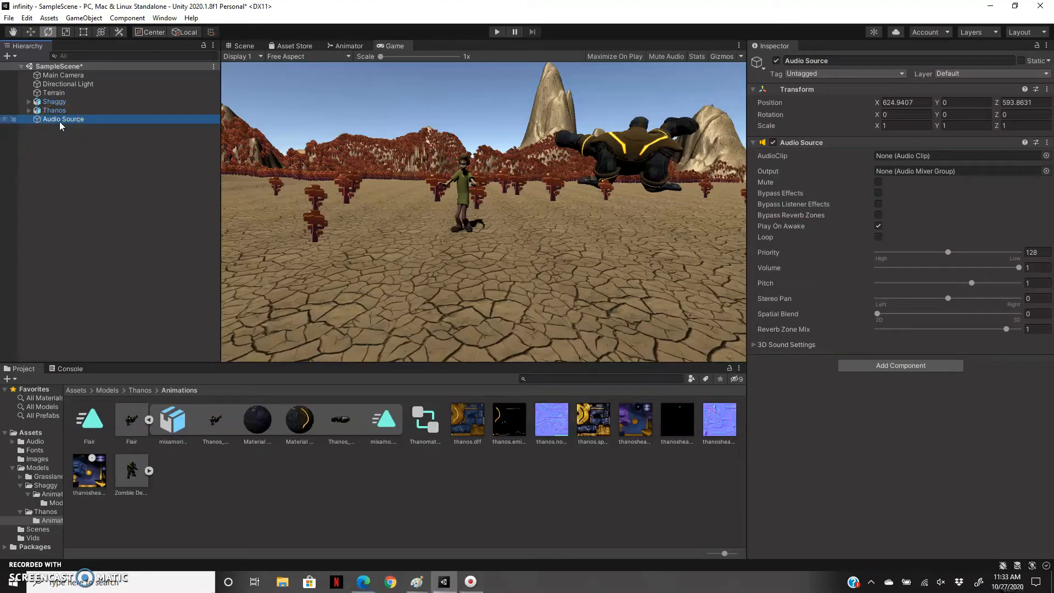
Assign the Shooting Stars track from the Audio folder as the Audio Source's clip and play the scene to test it.
click(24, 433)
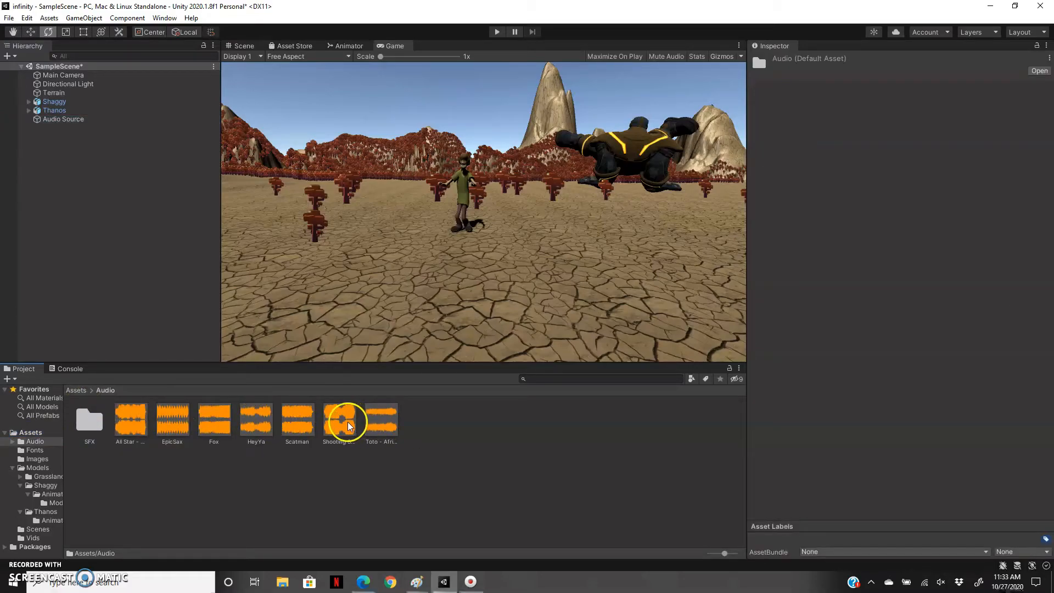
click(65, 119)
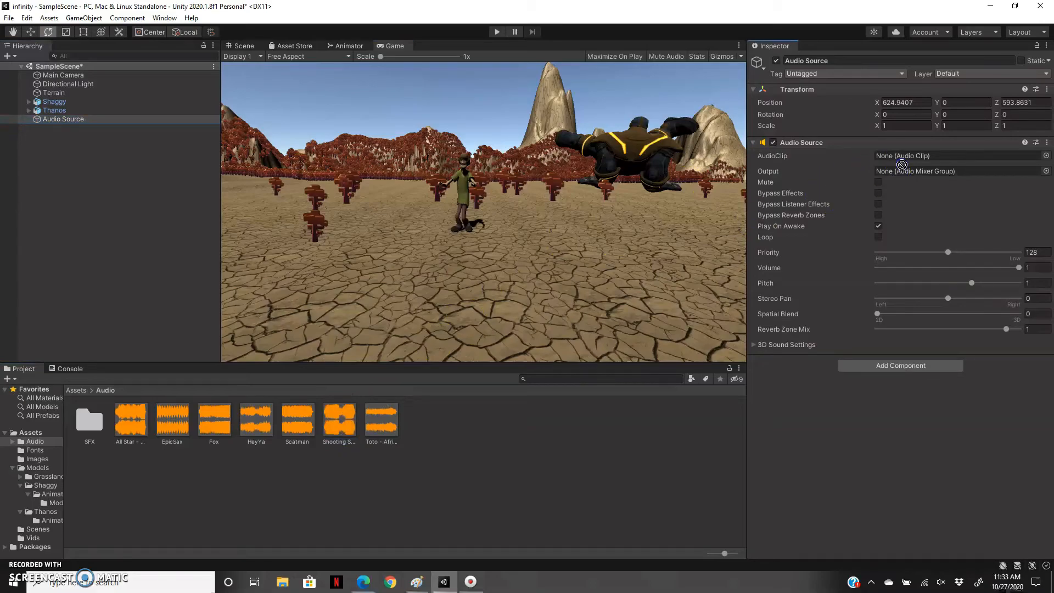
drag(903, 160, 904, 160)
click(498, 33)
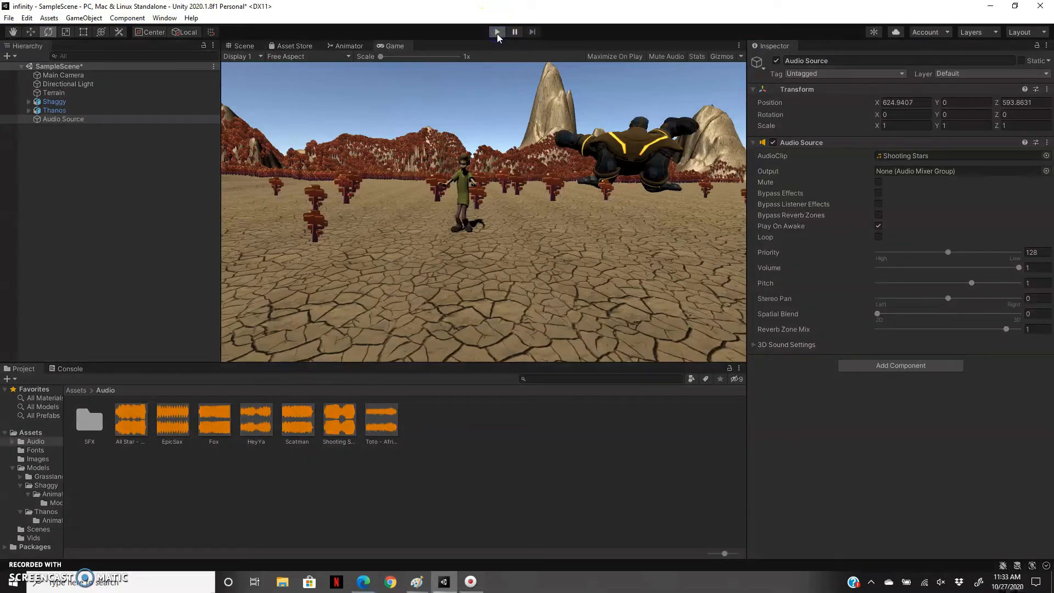
click(496, 117)
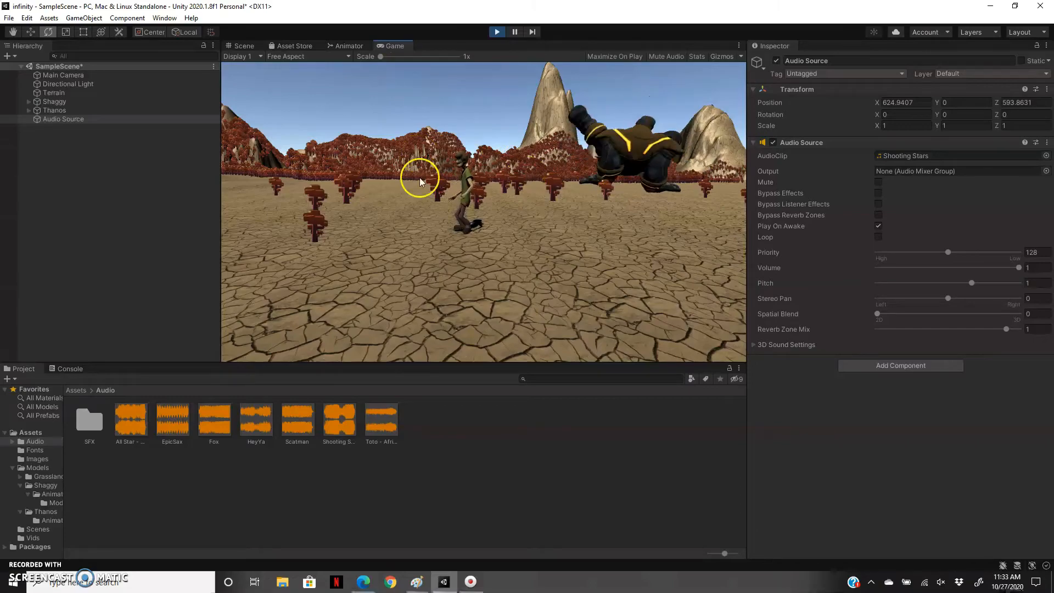